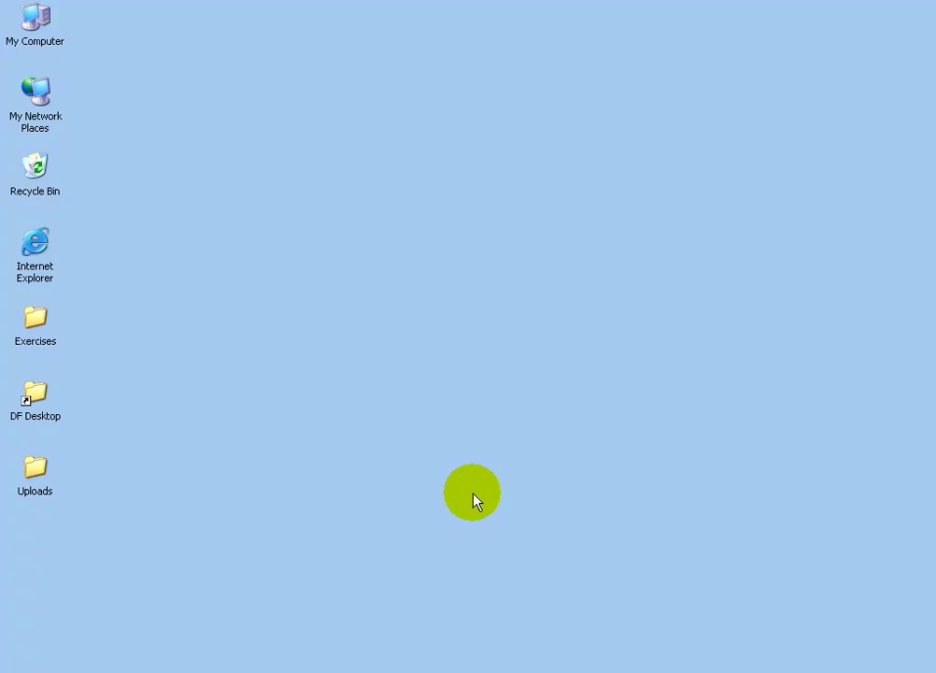
double_click(36, 247)
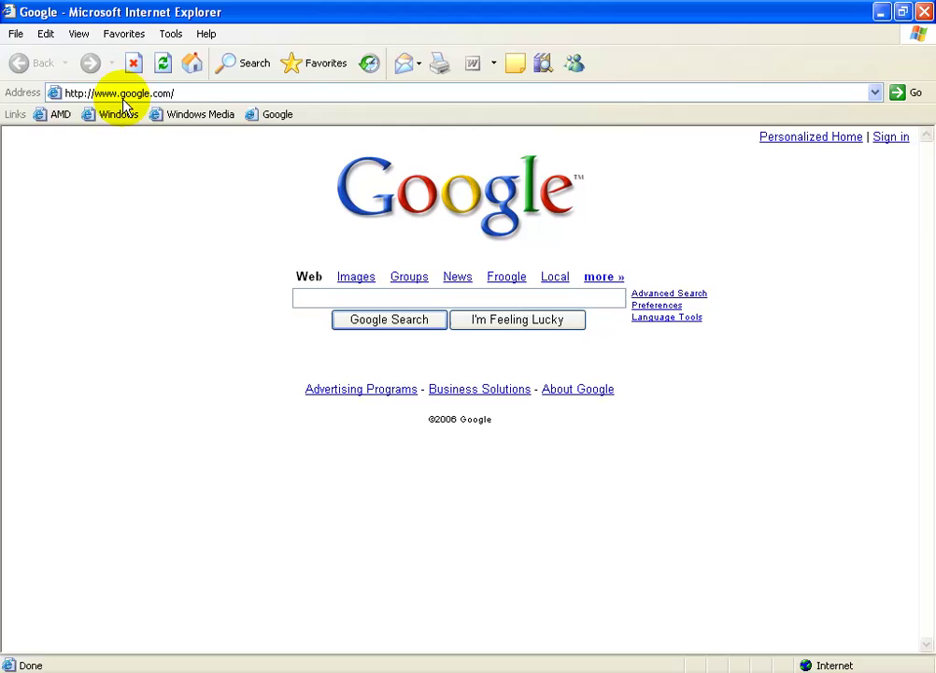
click(121, 92)
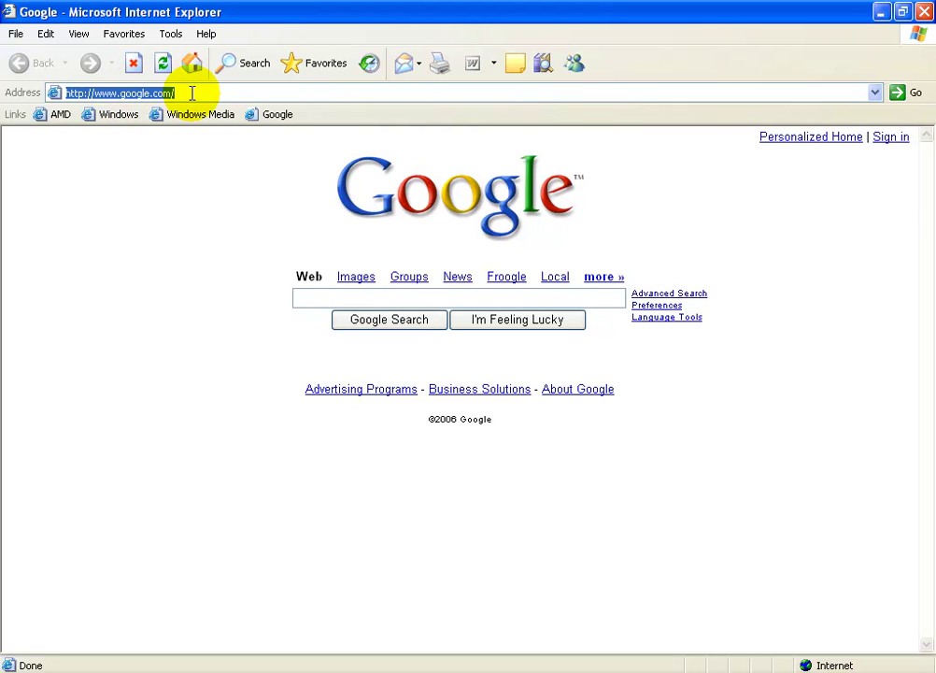
text(w)
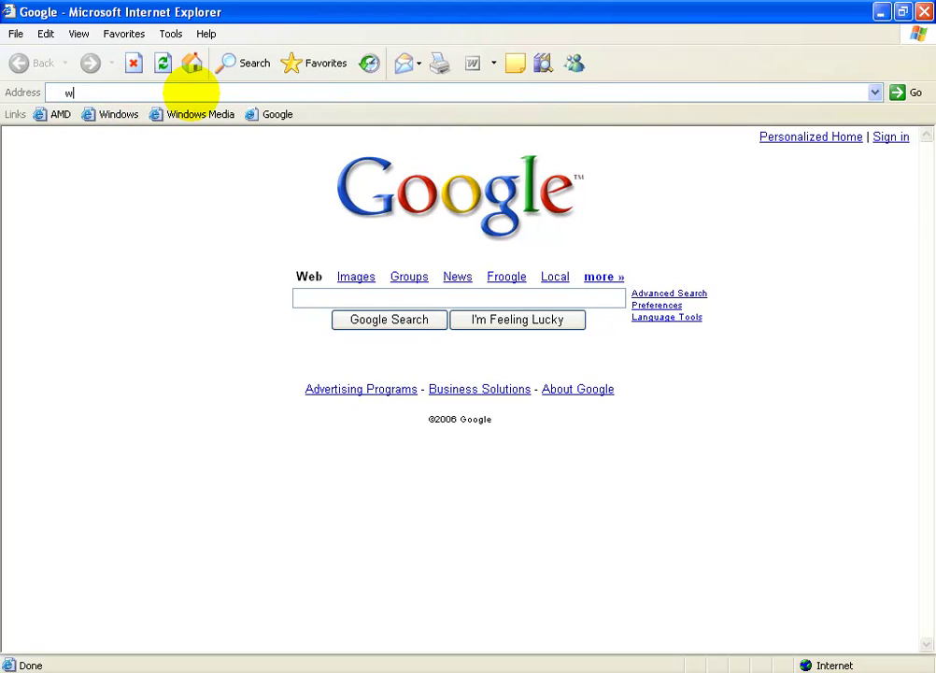
text(ww.advanc)
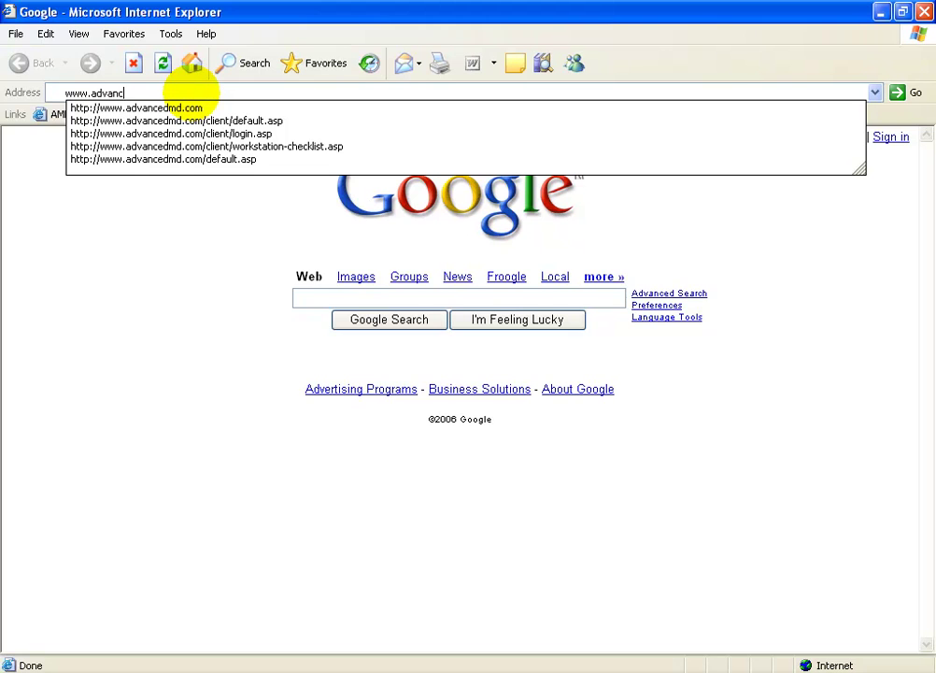
text(edmd.com)
key(Return)
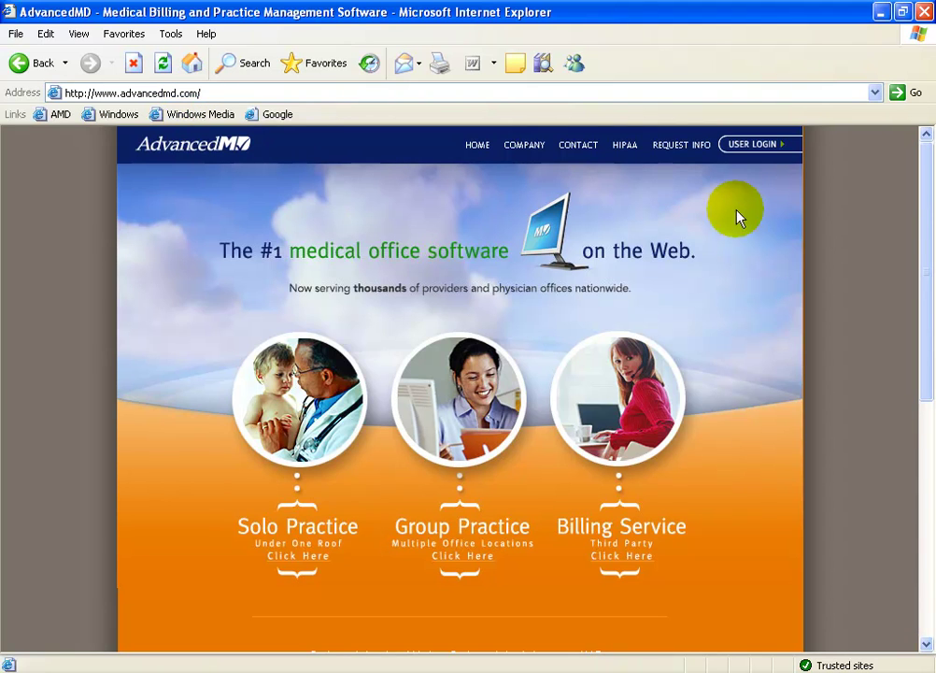
From User Login, open Workstation Test and scroll down to its six-item checklist
click(766, 154)
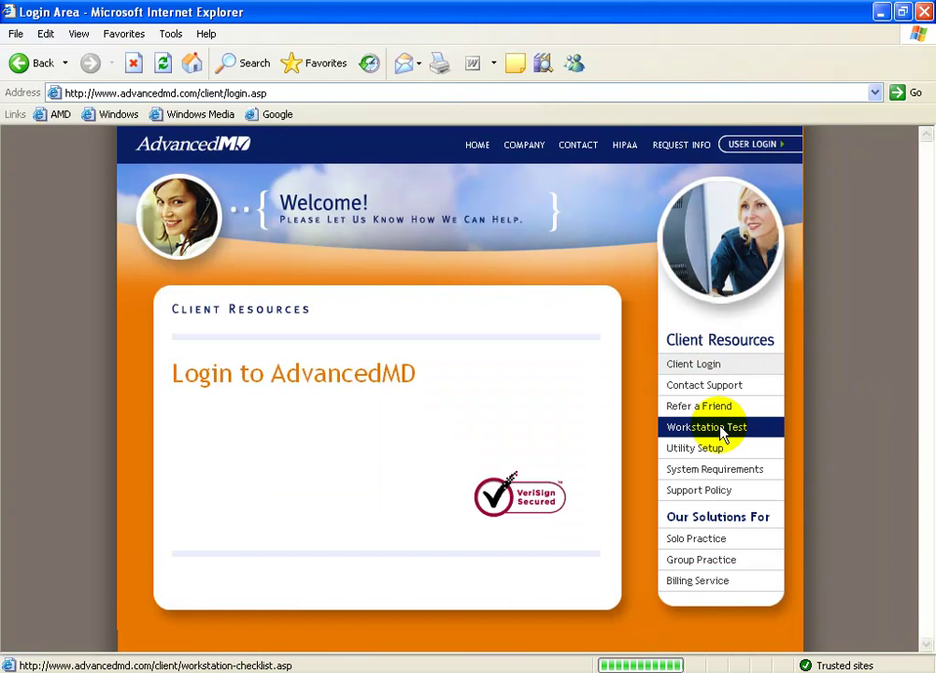
click(722, 432)
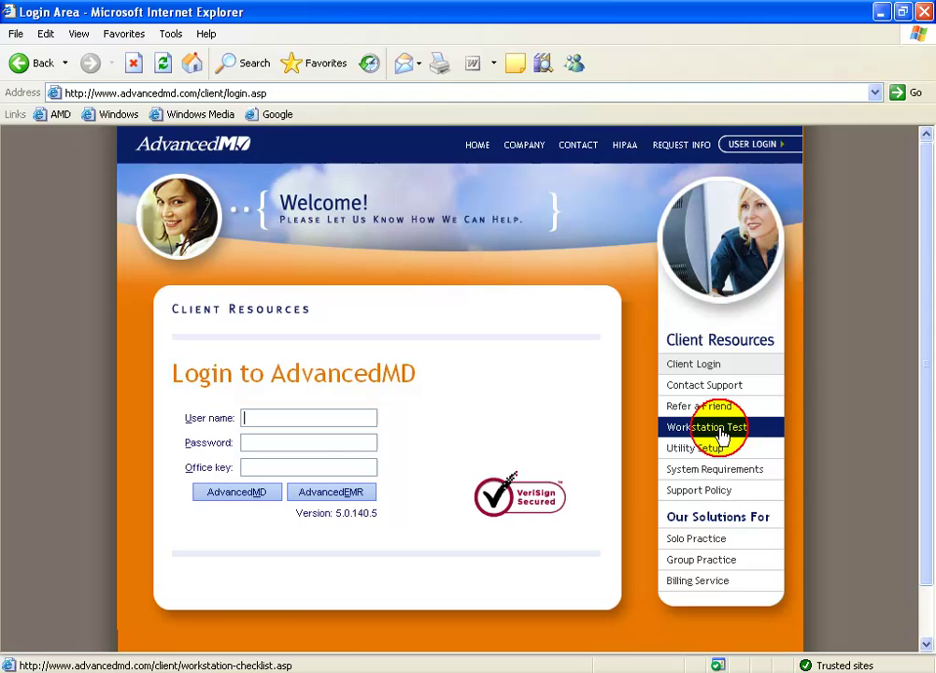
scroll(691, 435, down, 3)
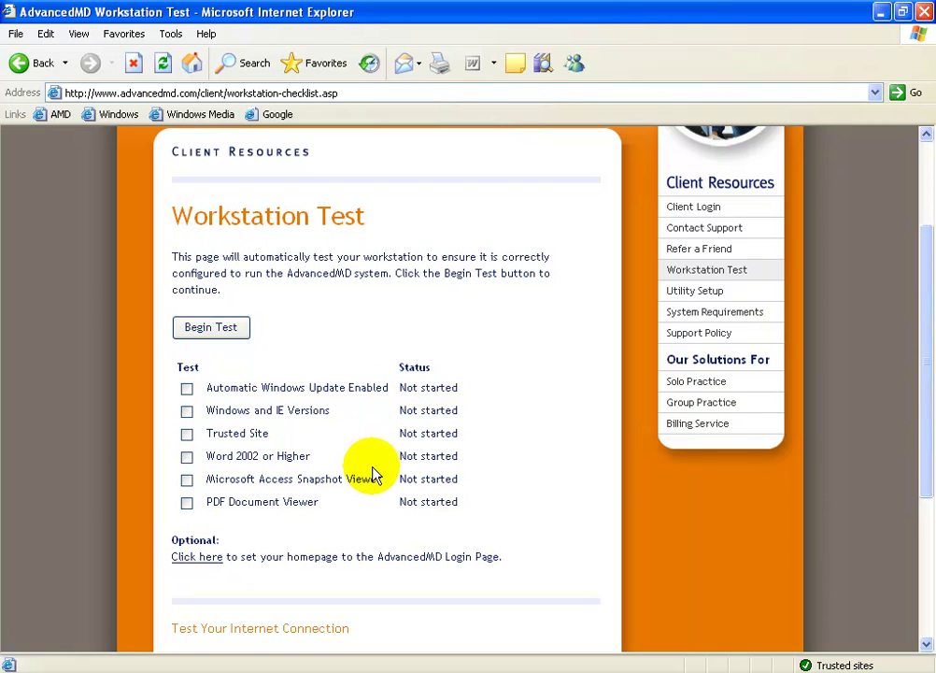
Run the workstation tests, confirming the PDF viewer check, until all six pass
click(236, 332)
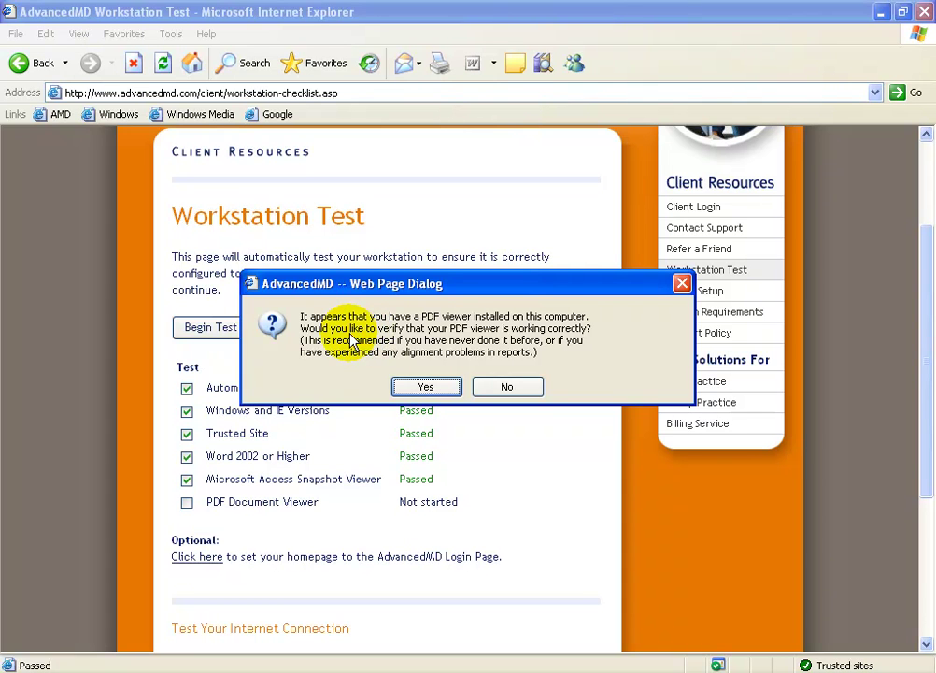
click(427, 389)
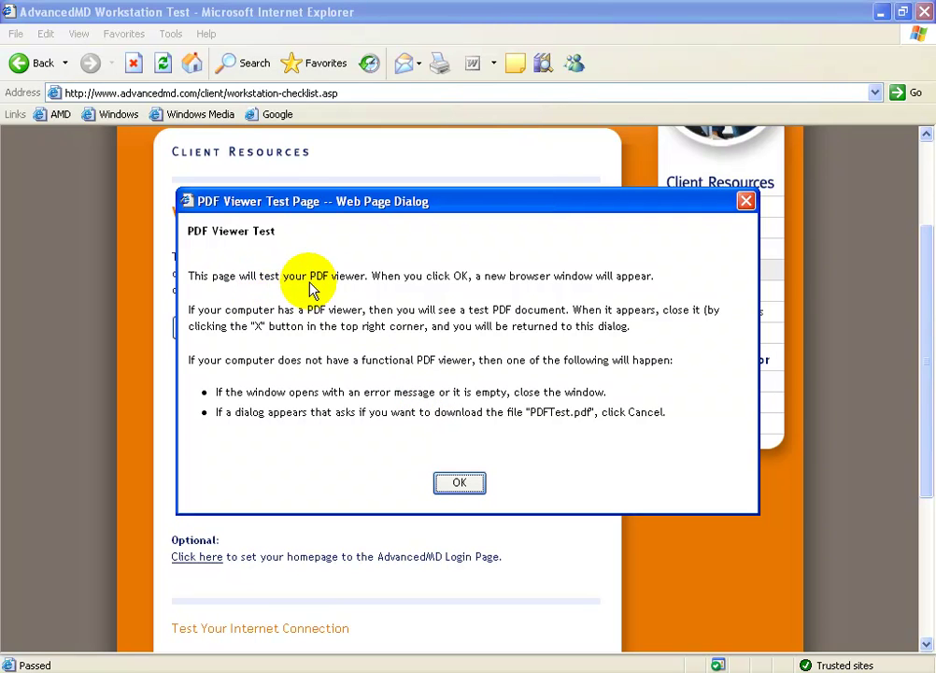
click(460, 483)
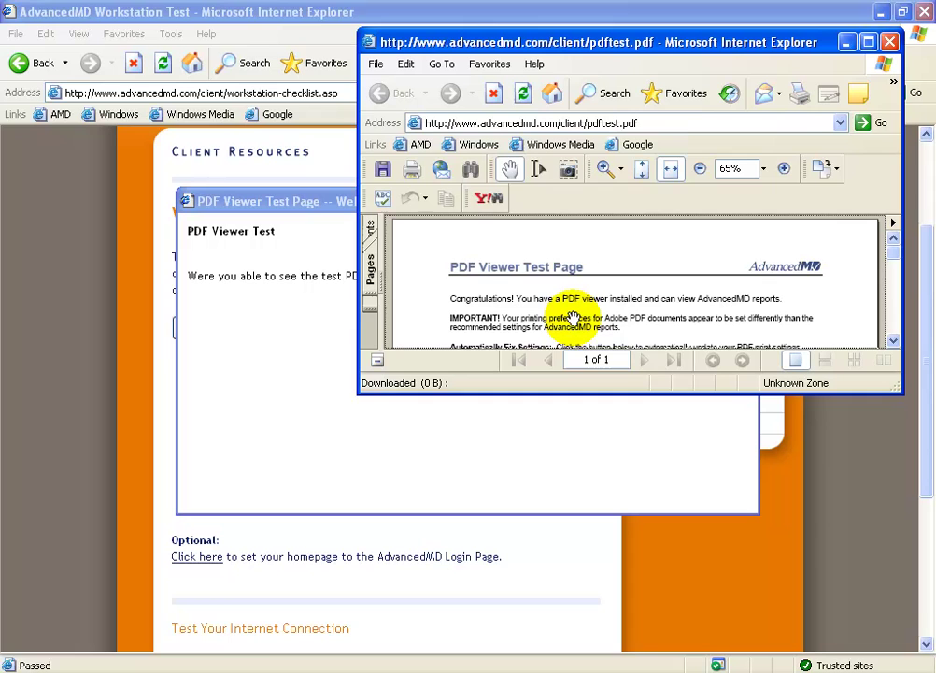
click(889, 42)
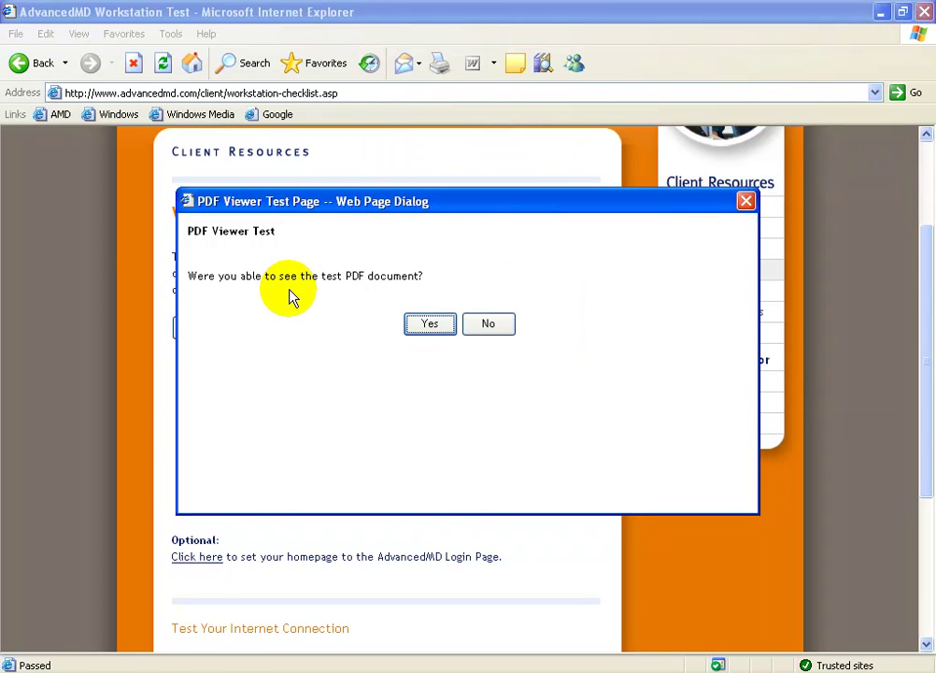
click(430, 326)
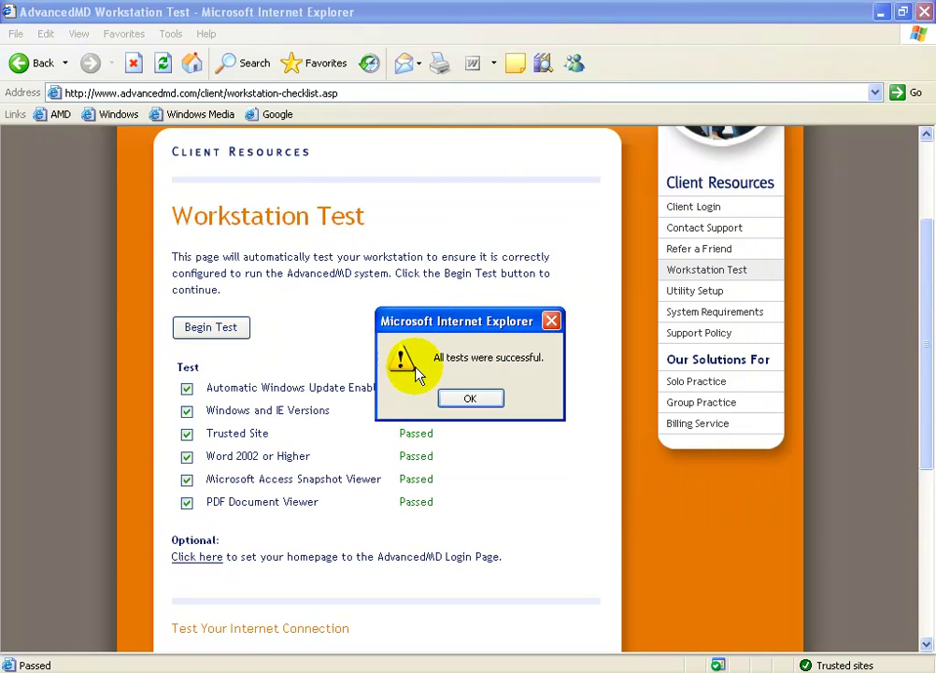
click(482, 401)
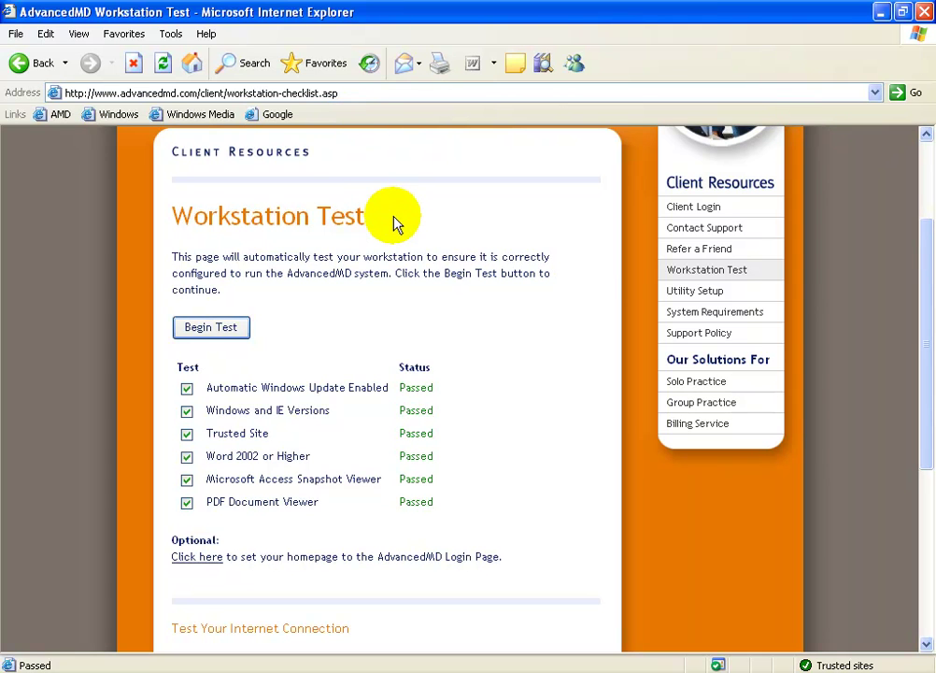
Go through Client Login and Home back to the User Login page
scroll(466, 344, up, 3)
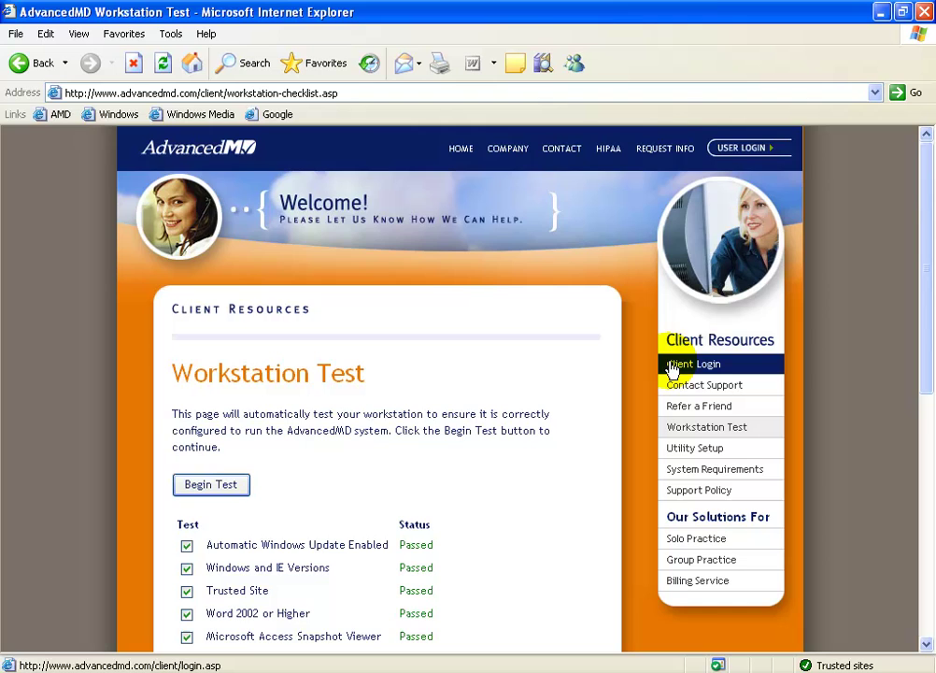
scroll(458, 530, down, 3)
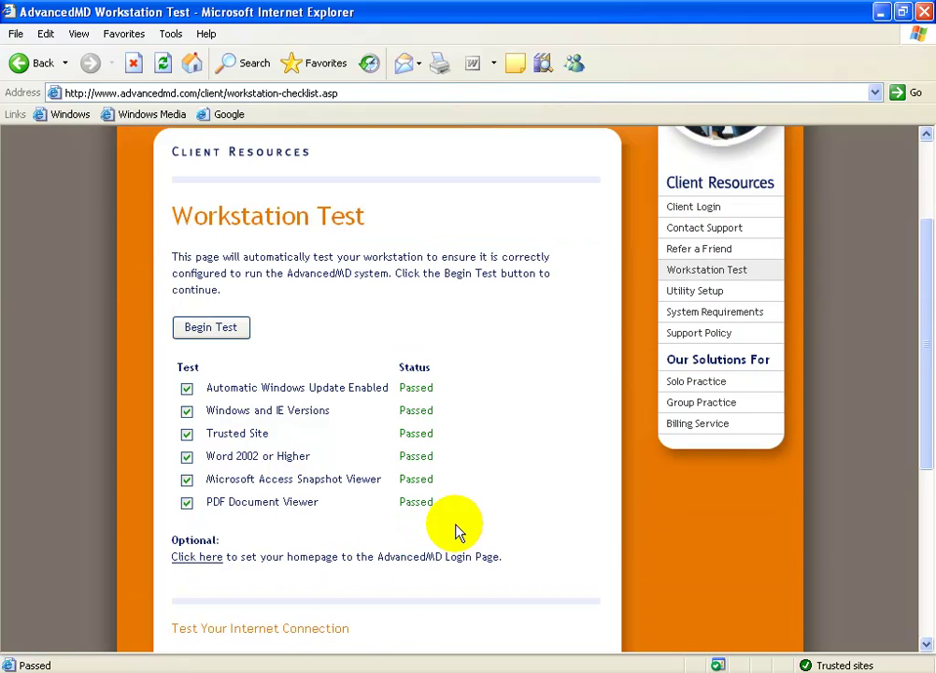
click(691, 214)
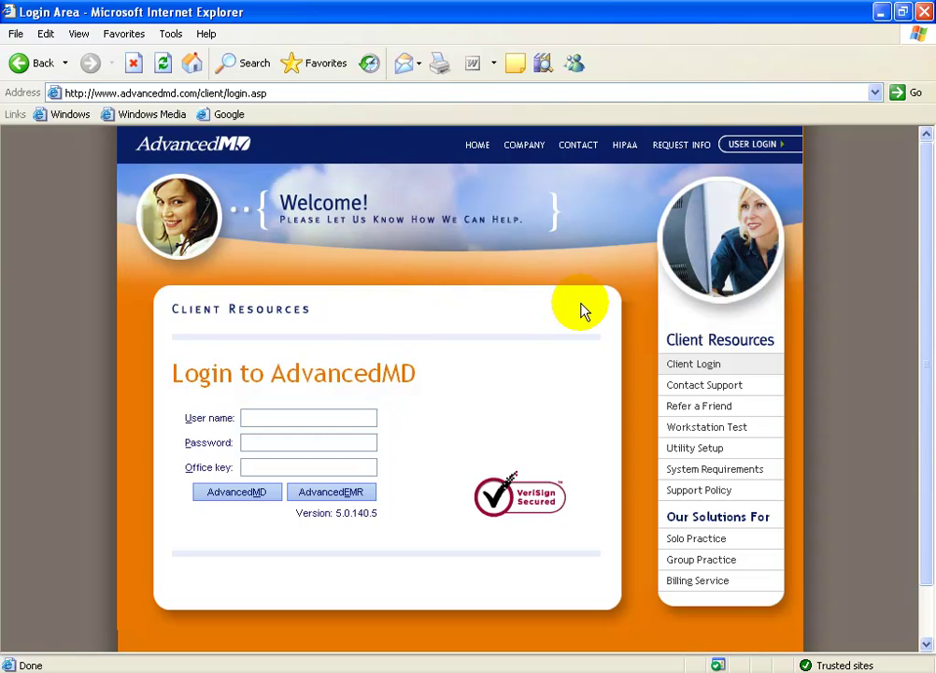
click(477, 147)
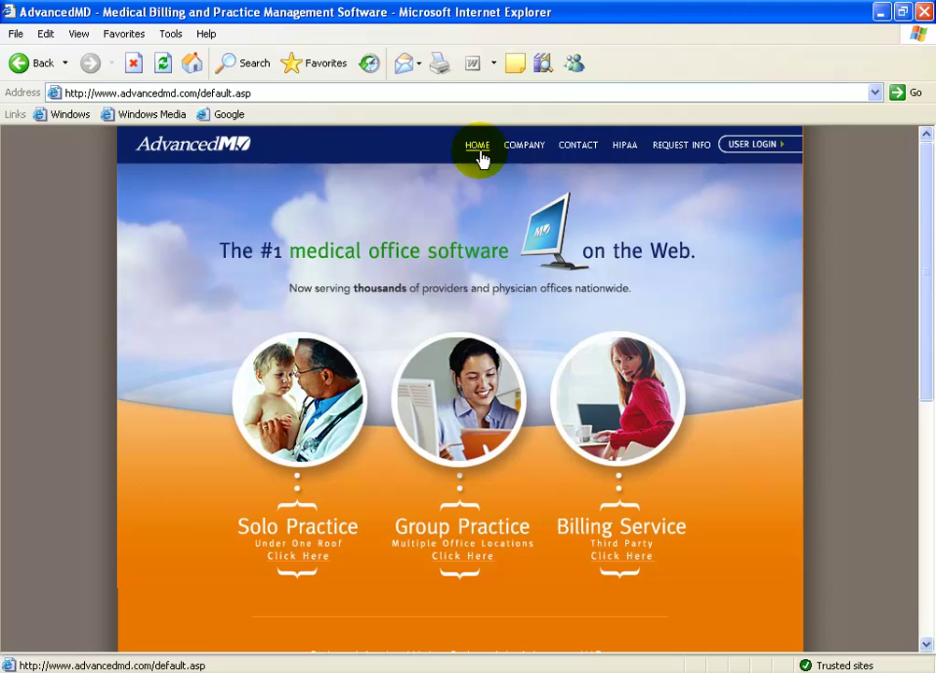
click(754, 155)
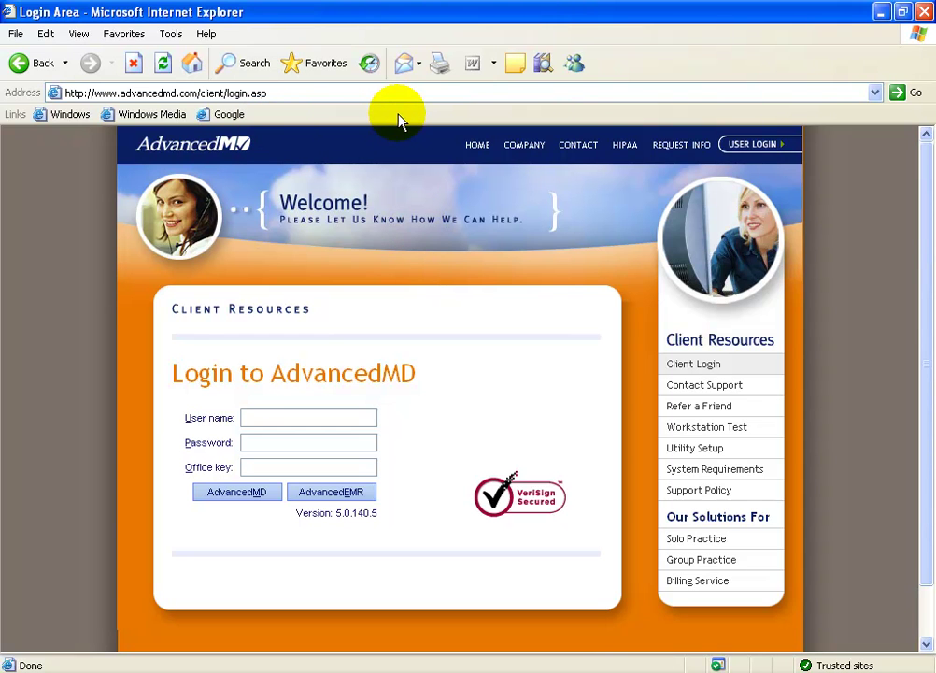
Save the login page as a favorite named 'AMD' in the Links folder
click(124, 36)
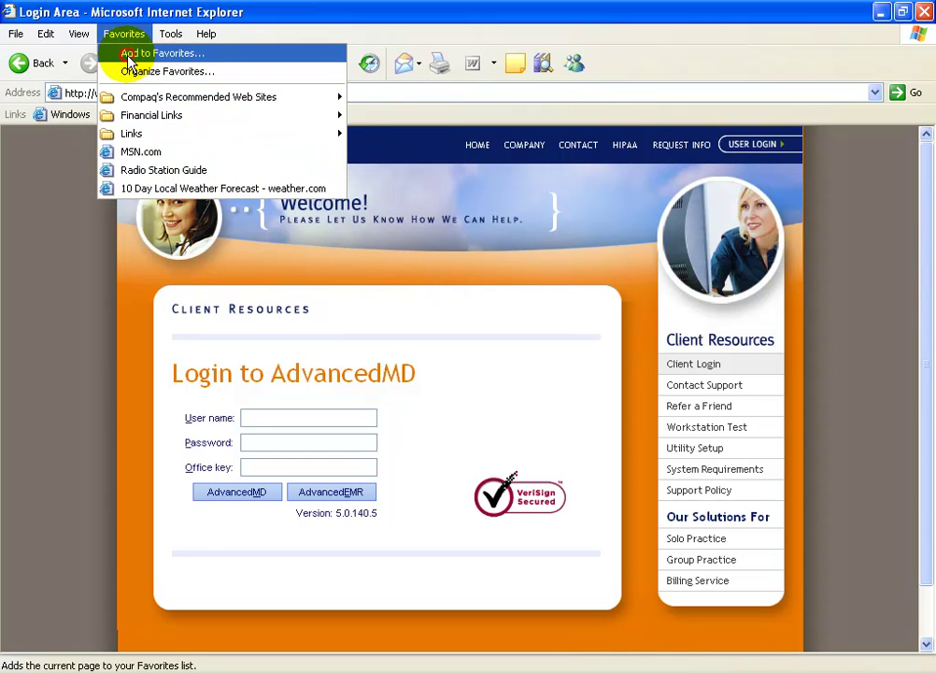
click(129, 53)
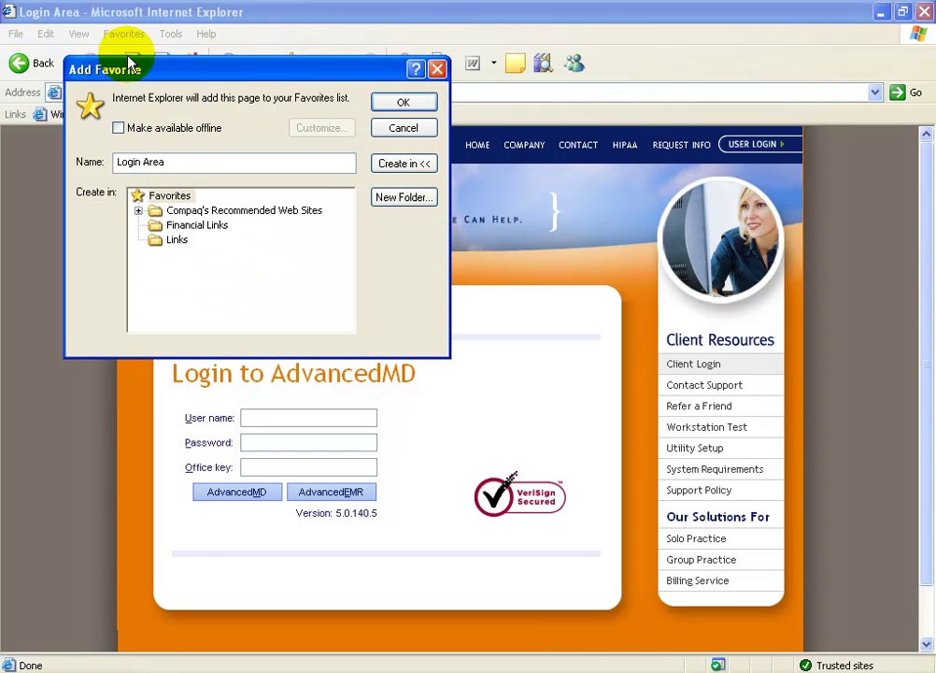
click(184, 163)
drag(184, 162, 114, 161)
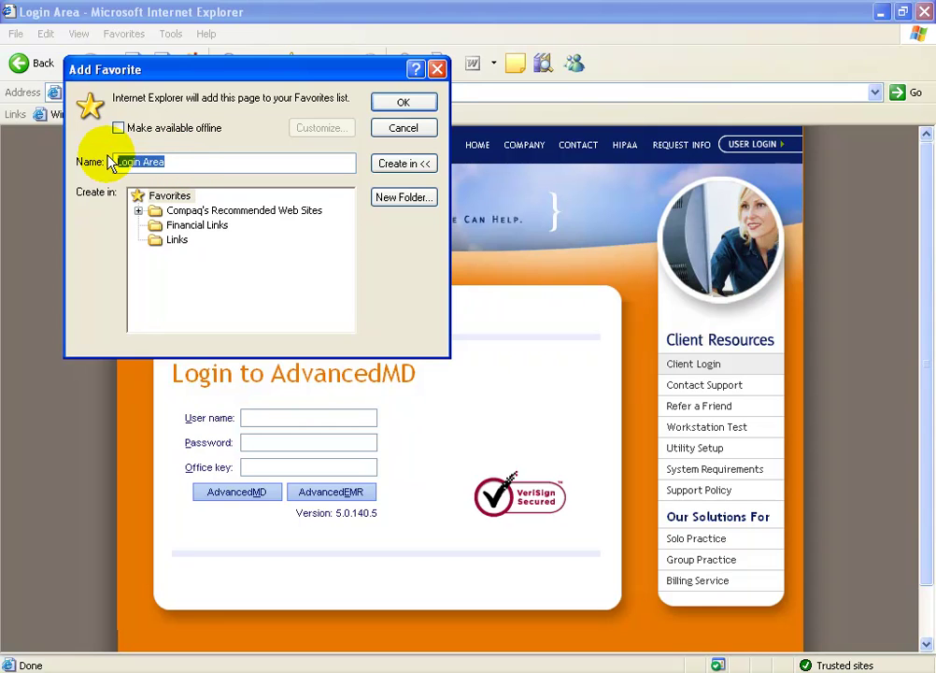
text(Am)
key(BackSpace)
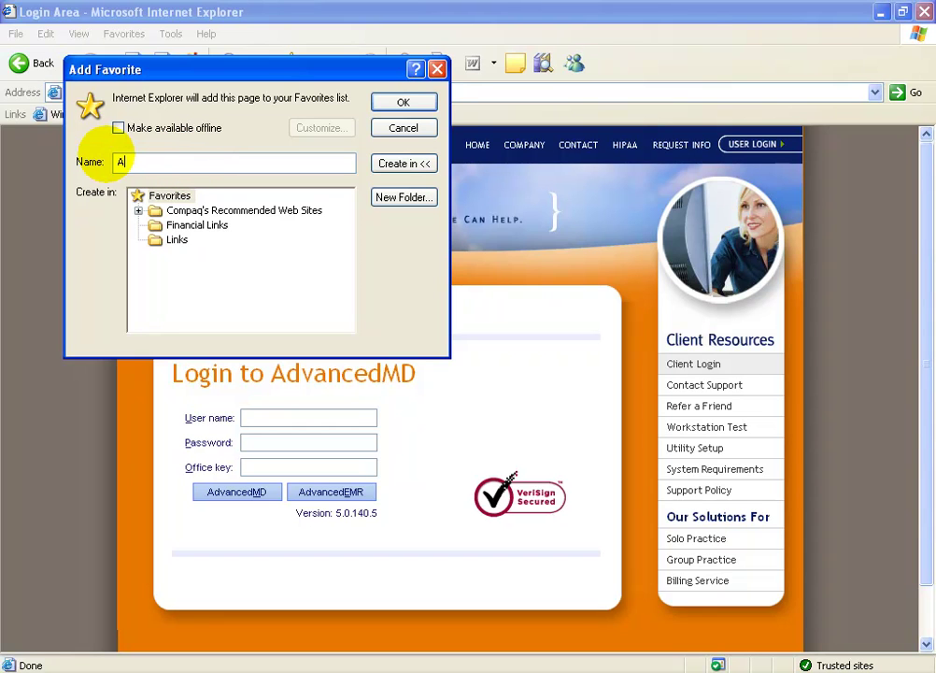
text(MD)
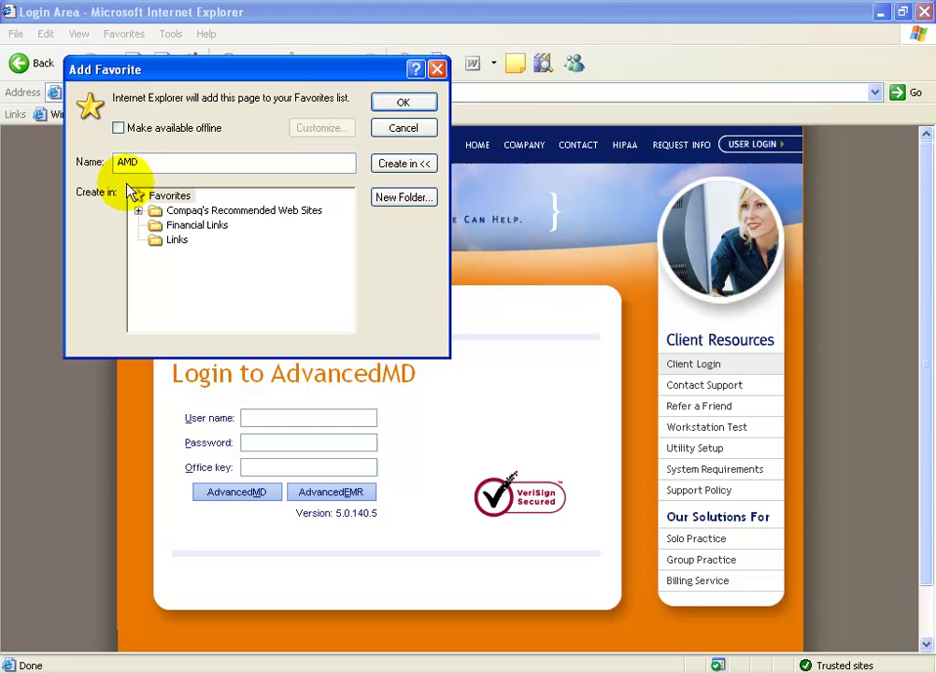
click(155, 245)
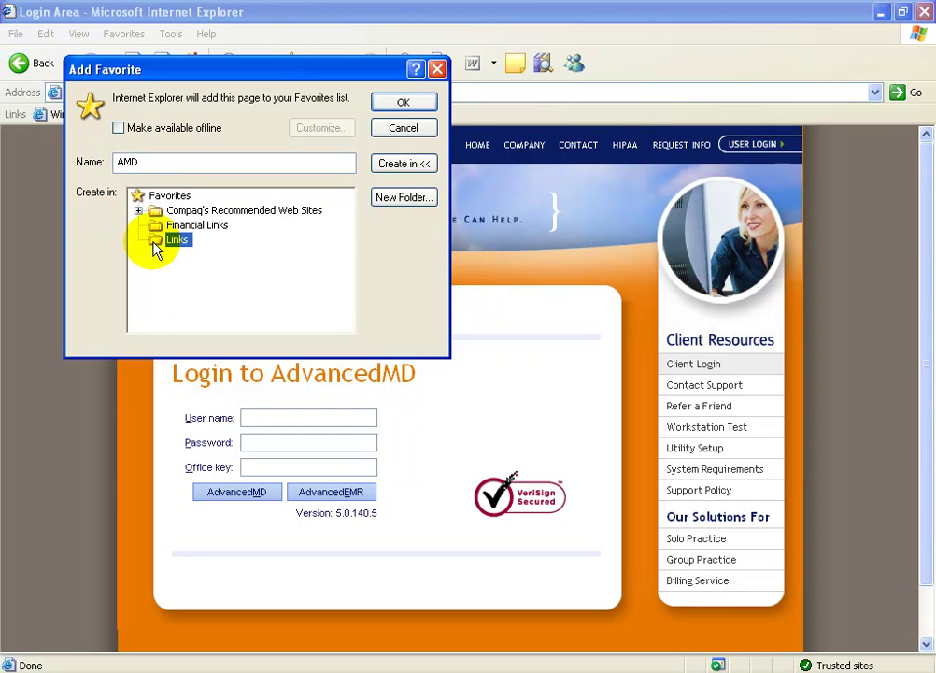
click(398, 102)
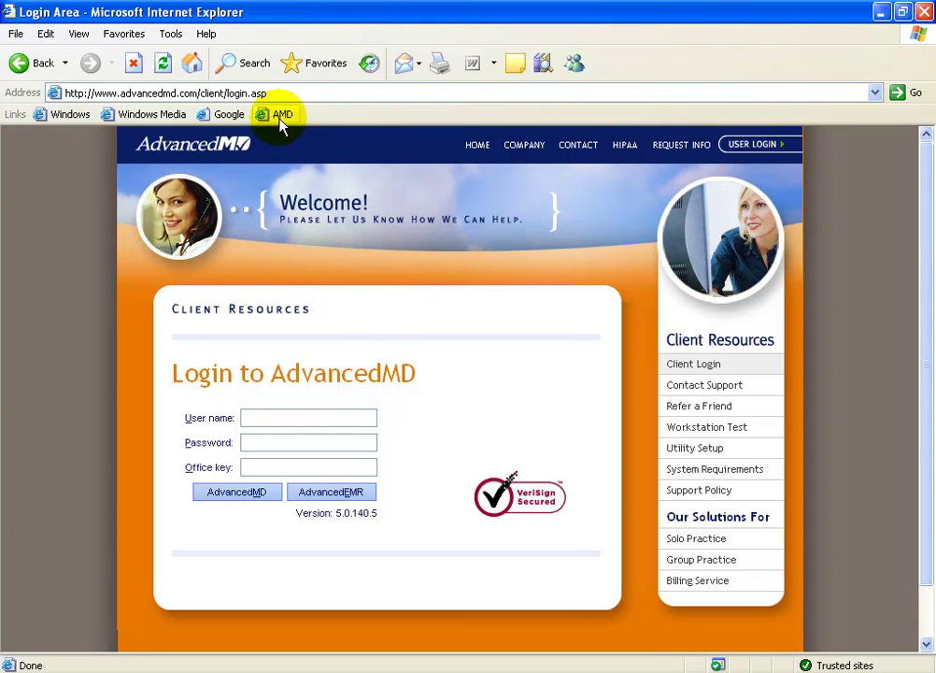
Load Google, then reopen the login page from the AMD favorite and select User name
click(230, 119)
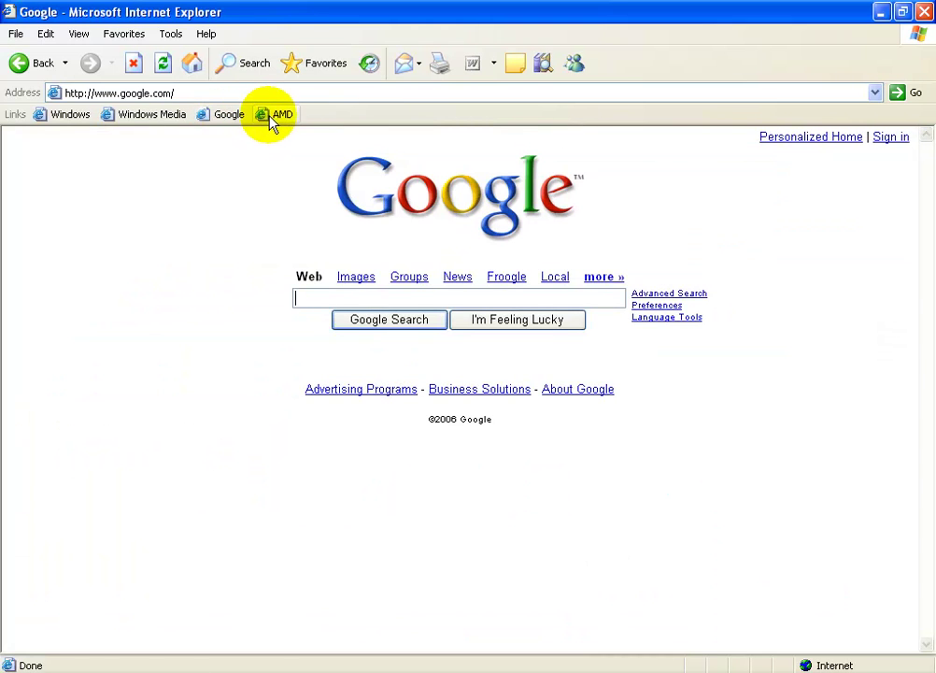
click(273, 119)
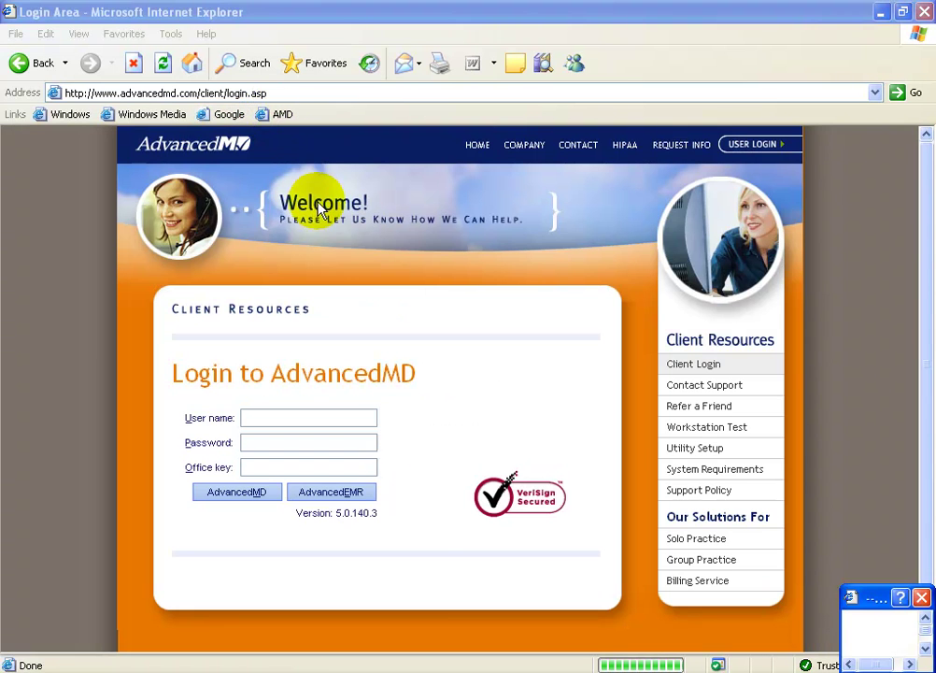
click(330, 417)
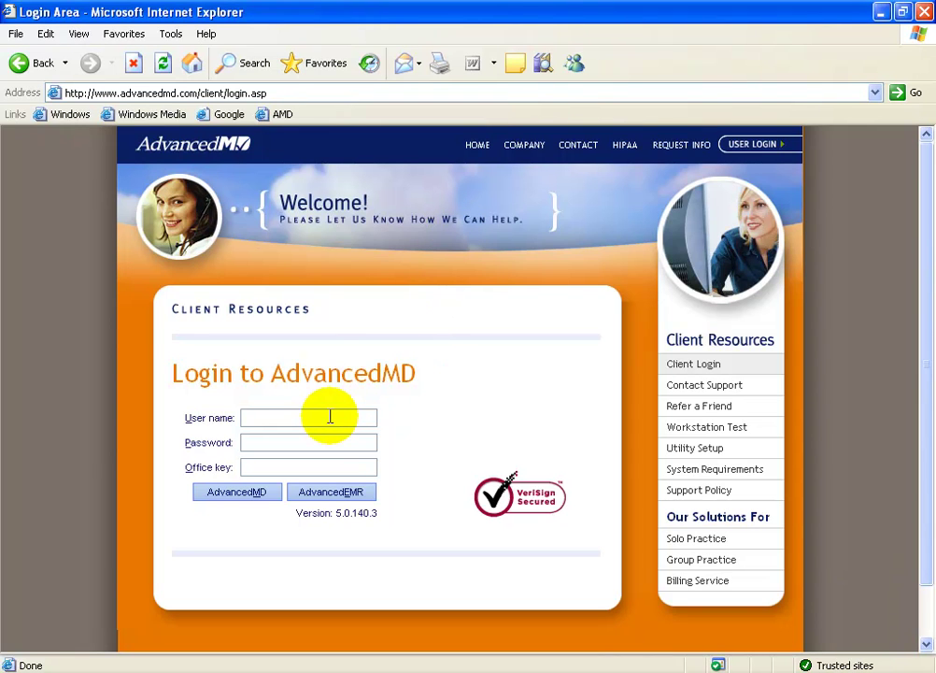
Enter the user name and account password, then log in to AdvancedMD
text(KIRT)
key(Tab)
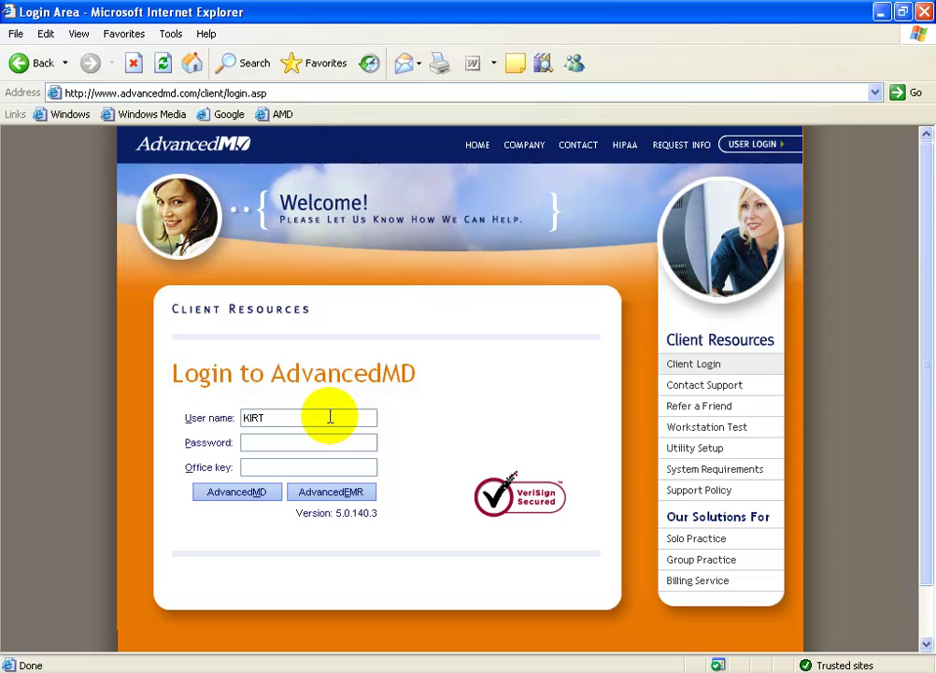
key(Tab)
text(••)
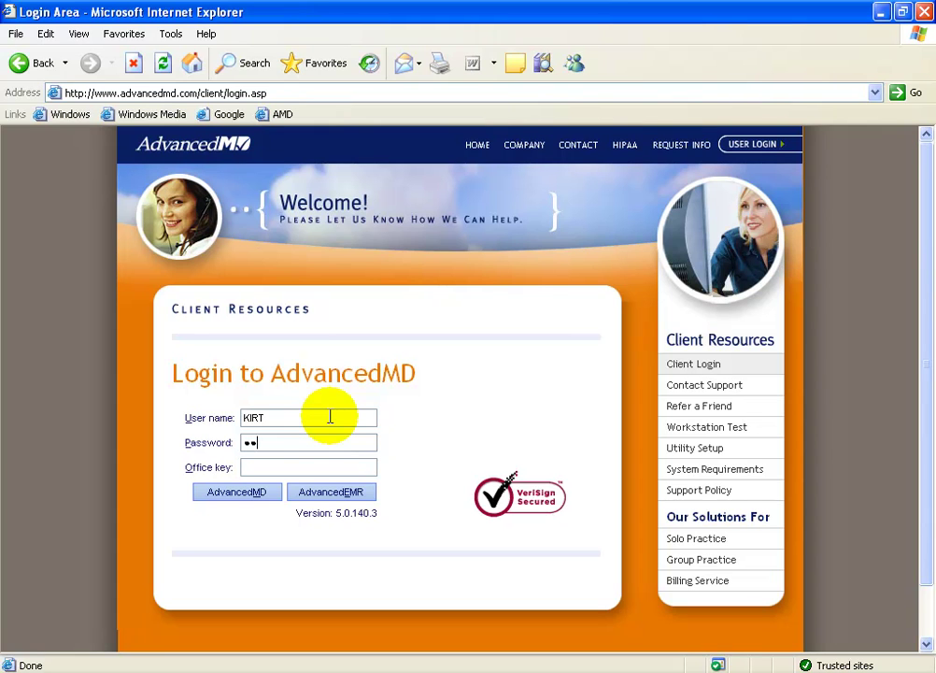
text(•••••)
click(286, 464)
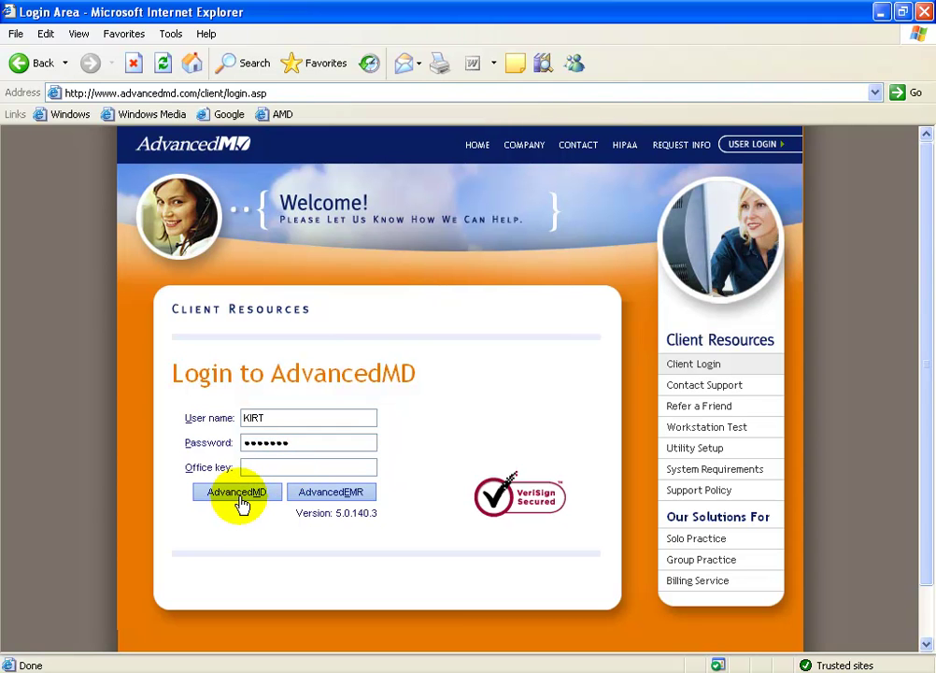
click(239, 495)
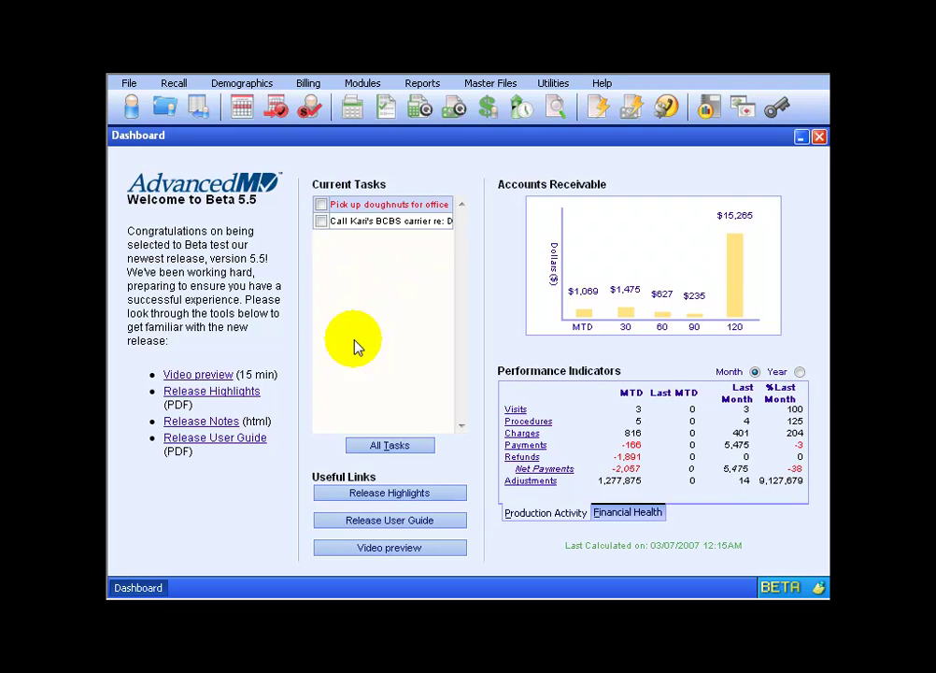
mouse_move(407, 211)
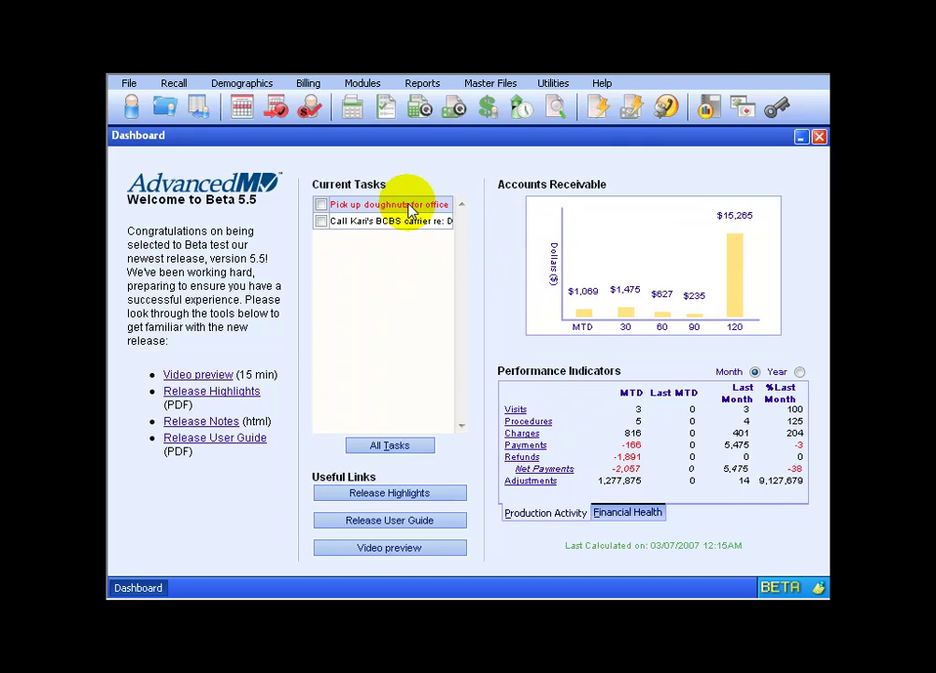
double_click(407, 205)
drag(498, 41, 501, 163)
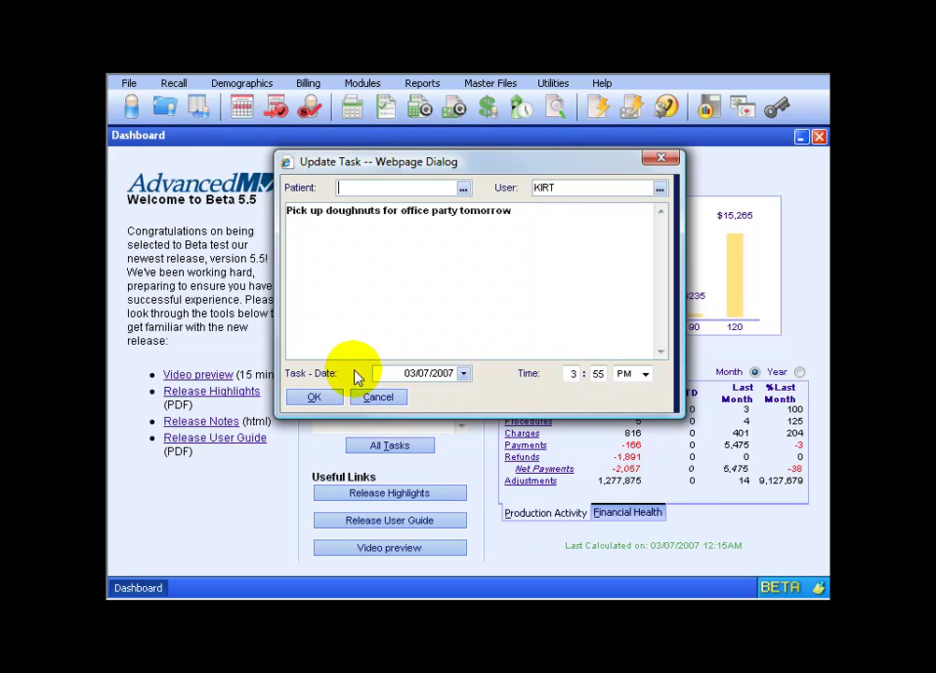
click(661, 158)
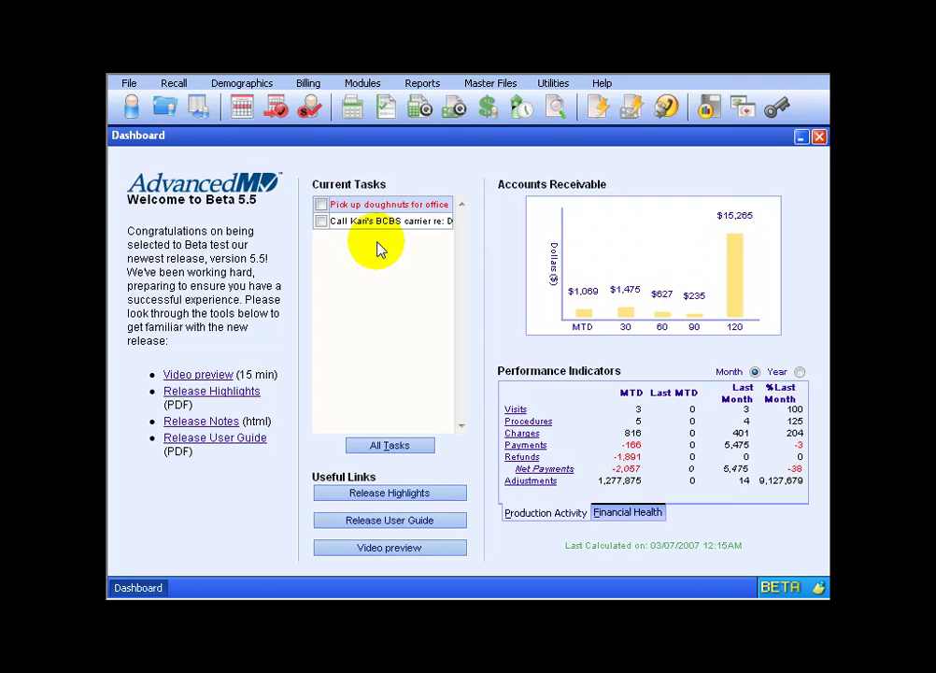
click(401, 452)
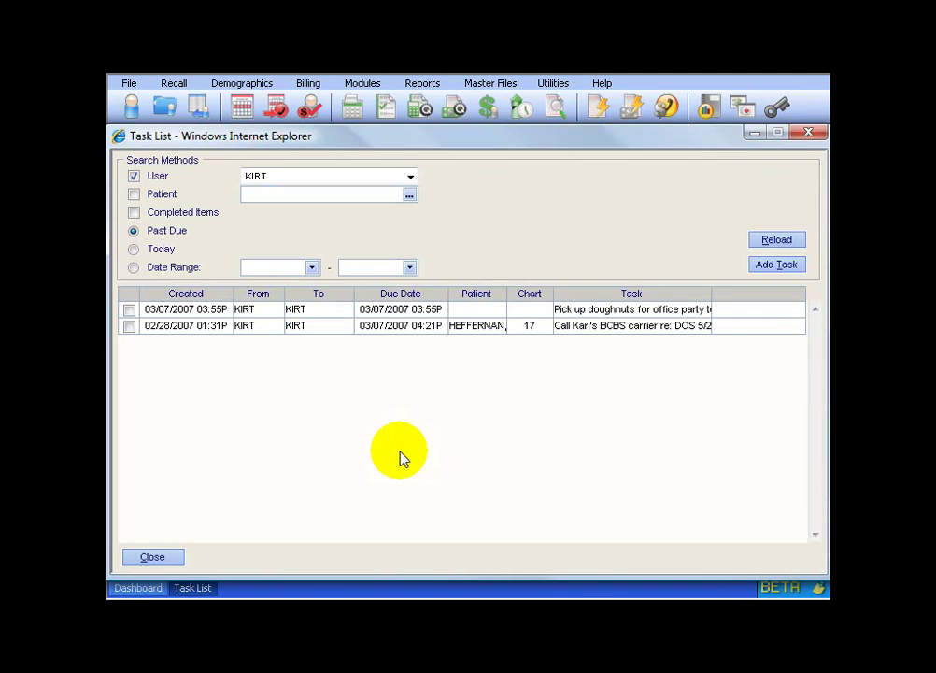
Return to the Dashboard and tick off the 'Pick up doughnuts for office' task
click(809, 133)
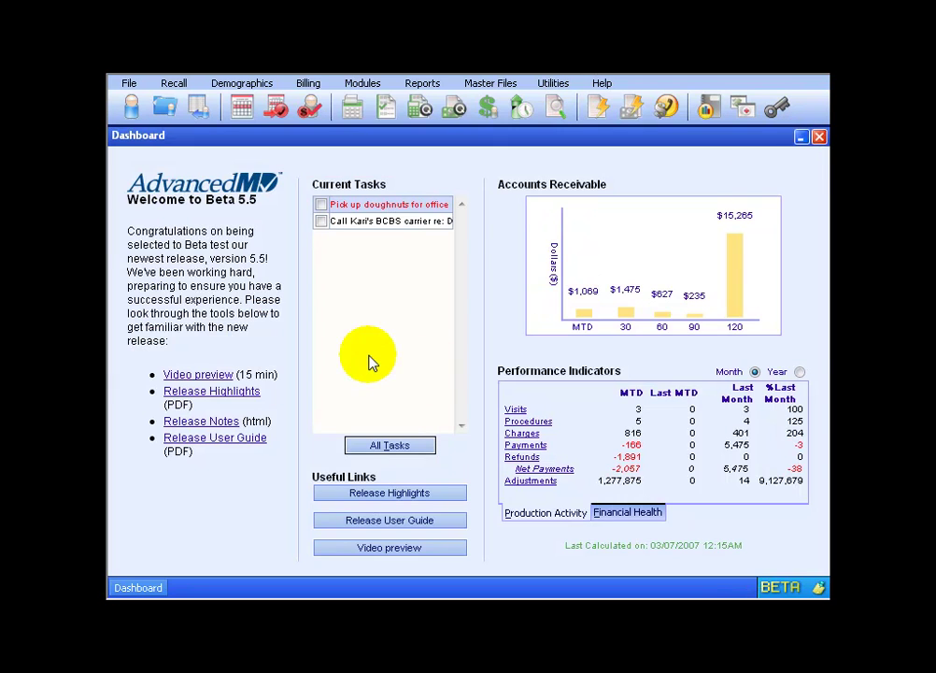
click(321, 203)
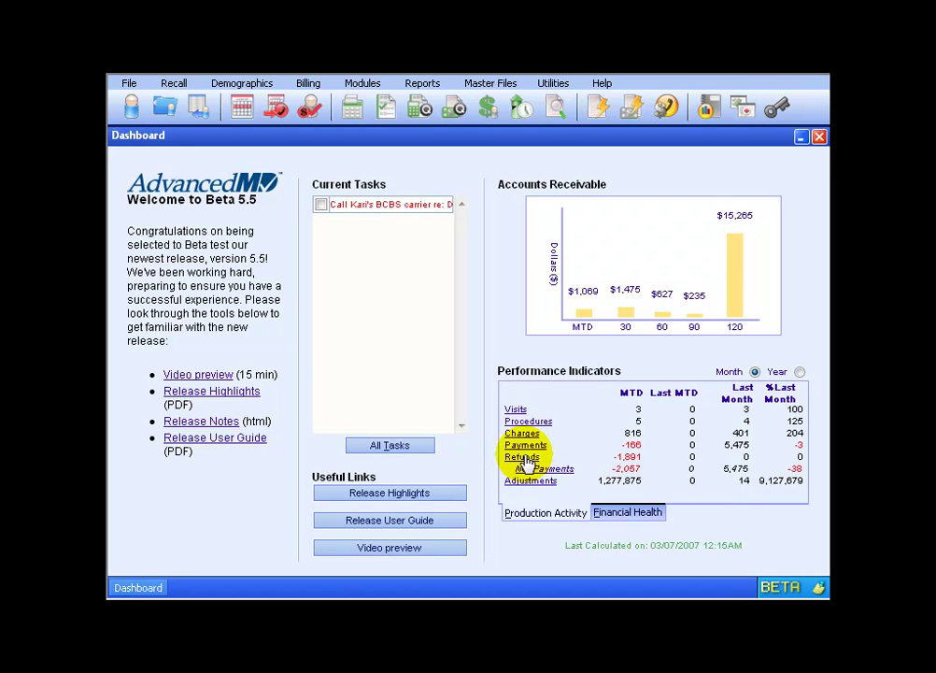
click(524, 457)
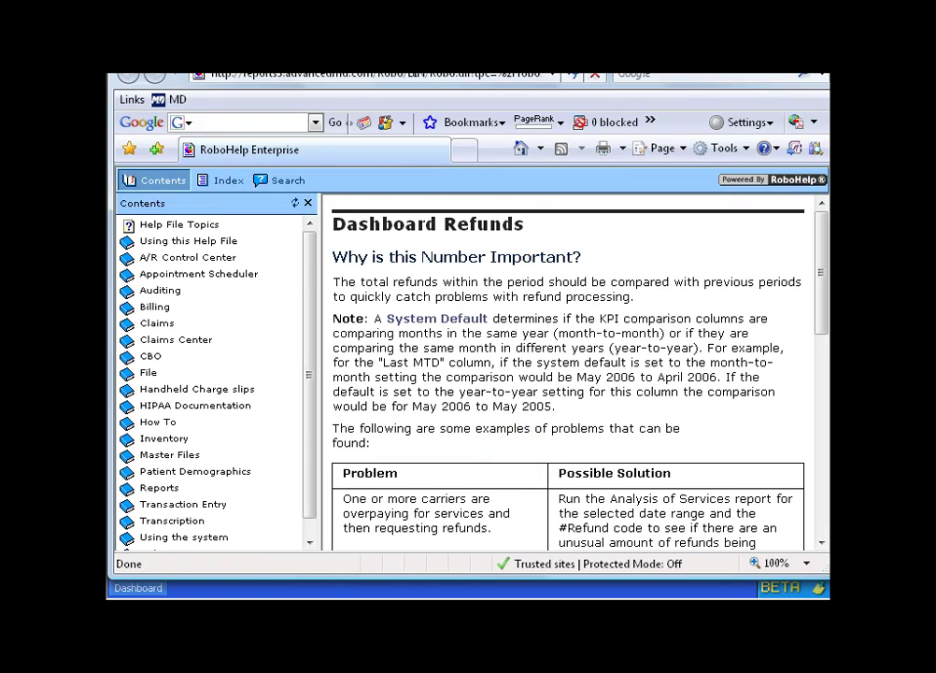
drag(819, 293, 806, 464)
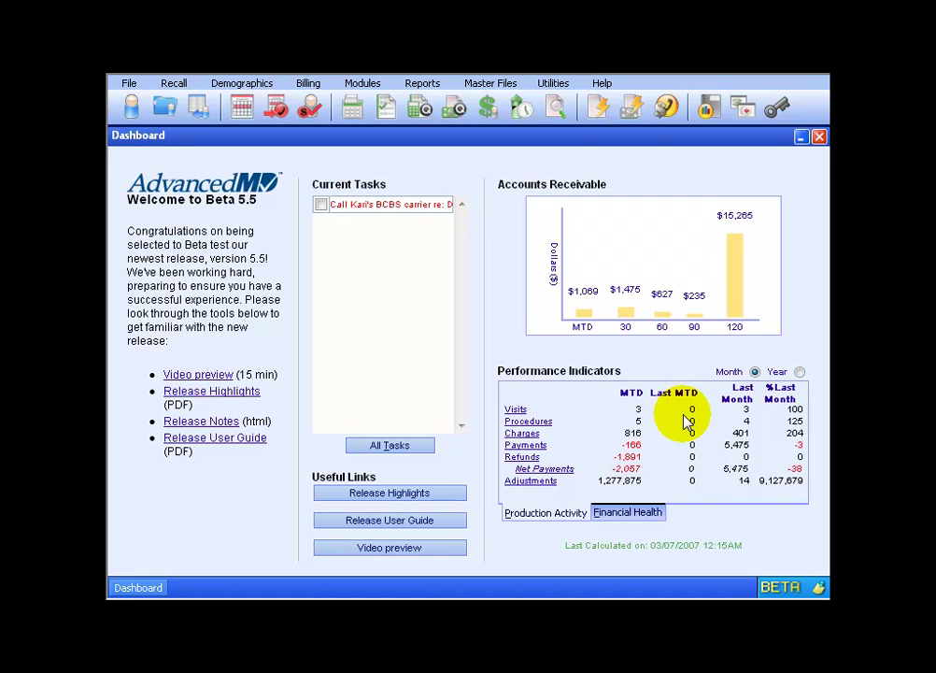
click(552, 84)
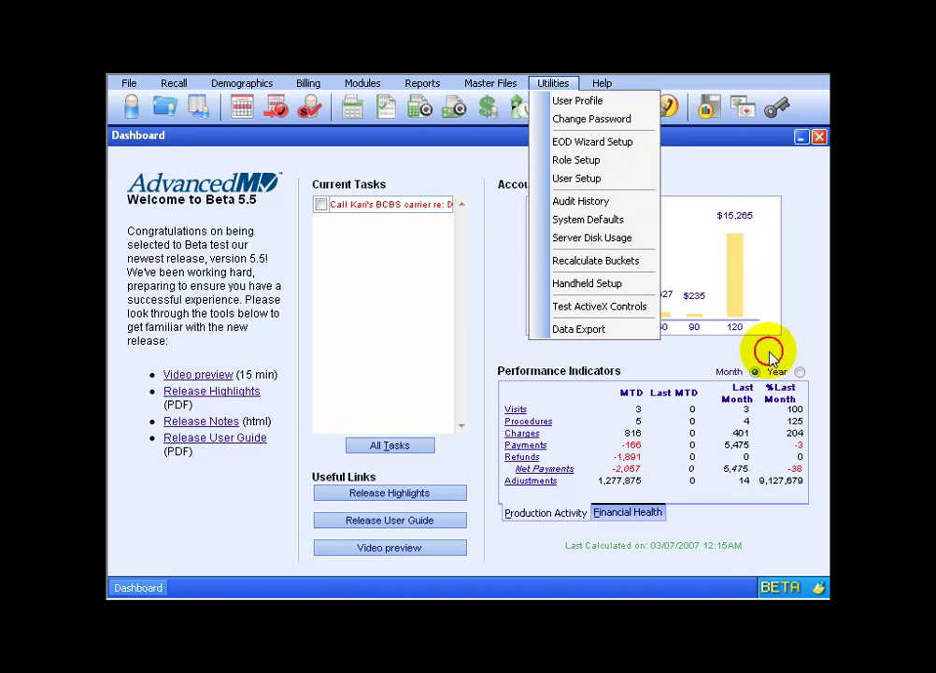
click(652, 379)
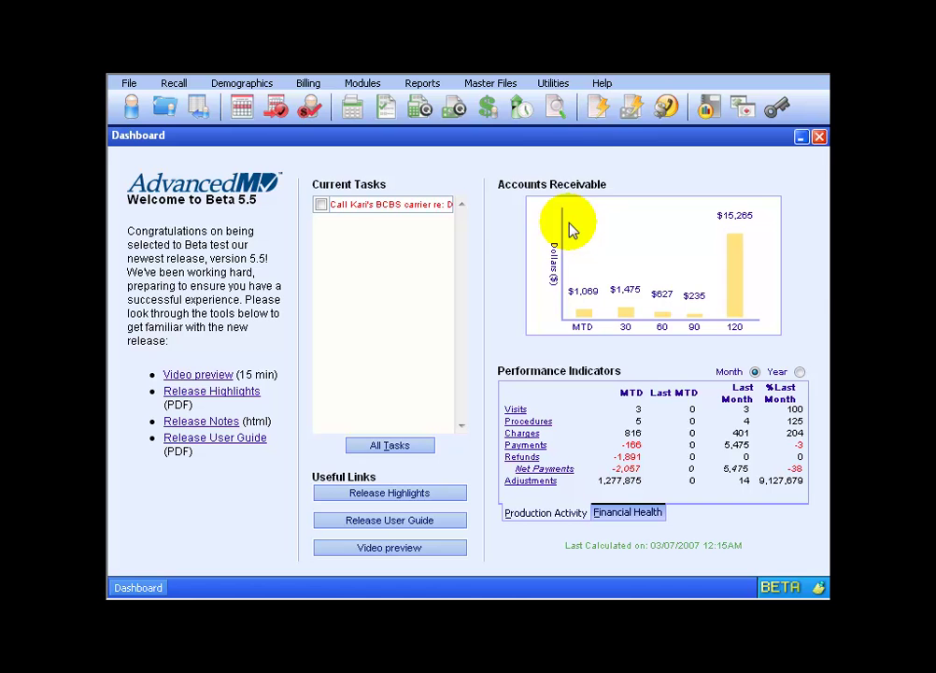
click(552, 83)
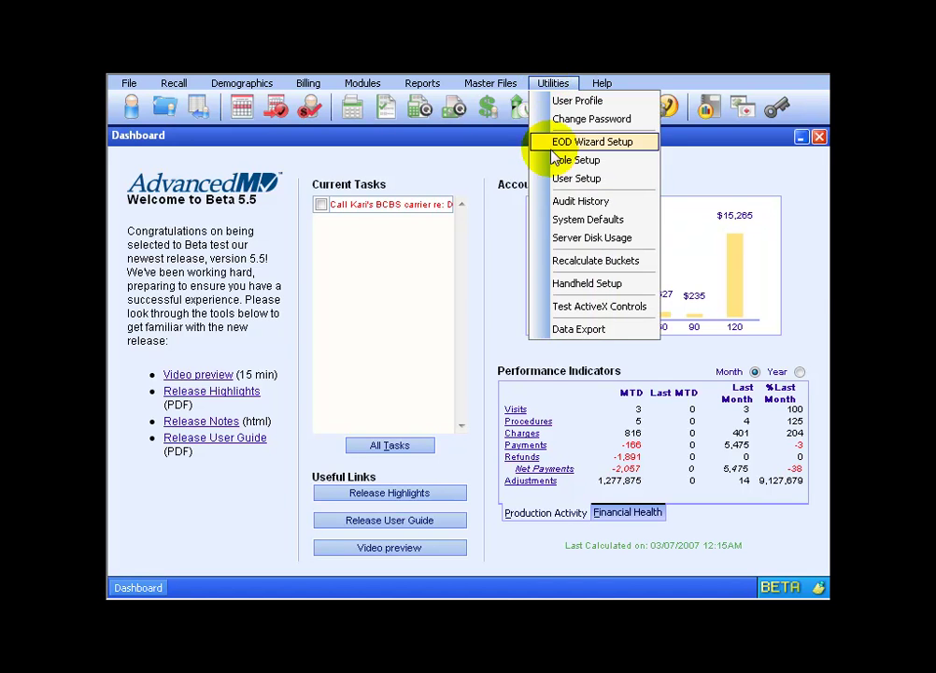
click(555, 227)
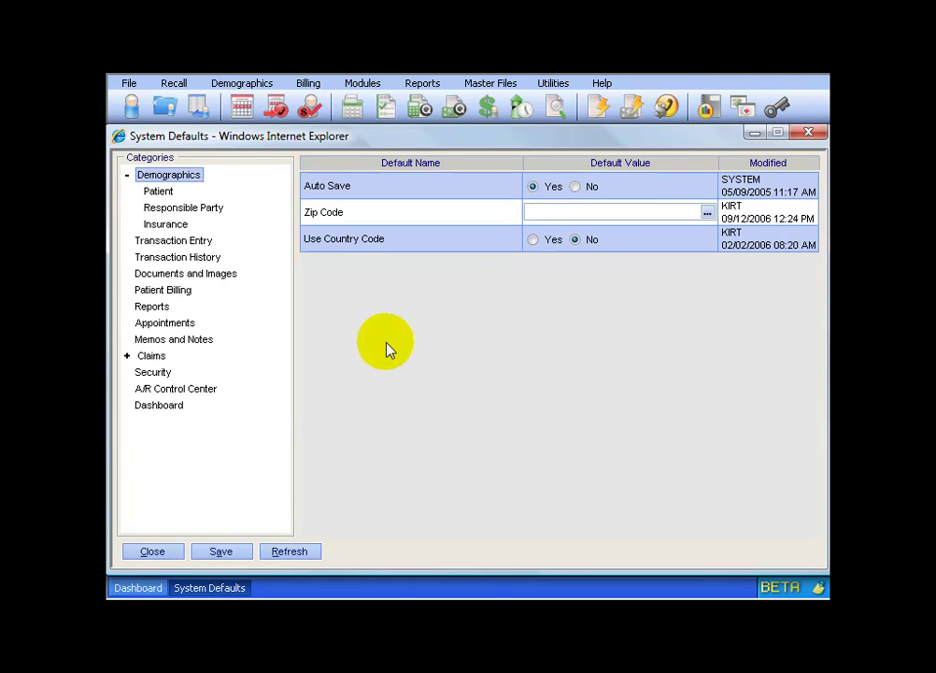
click(171, 407)
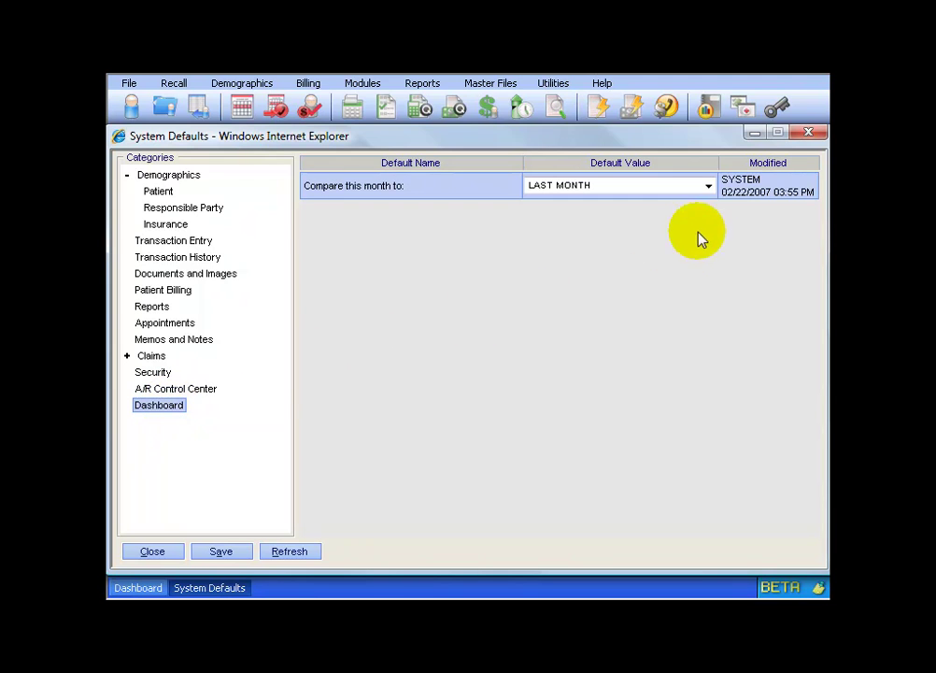
click(708, 185)
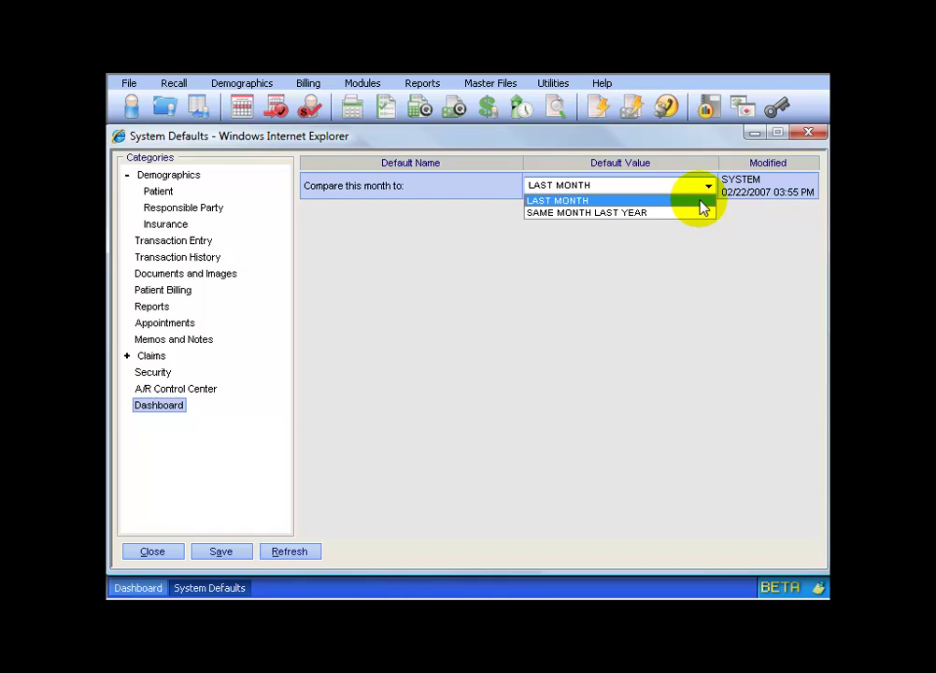
click(152, 551)
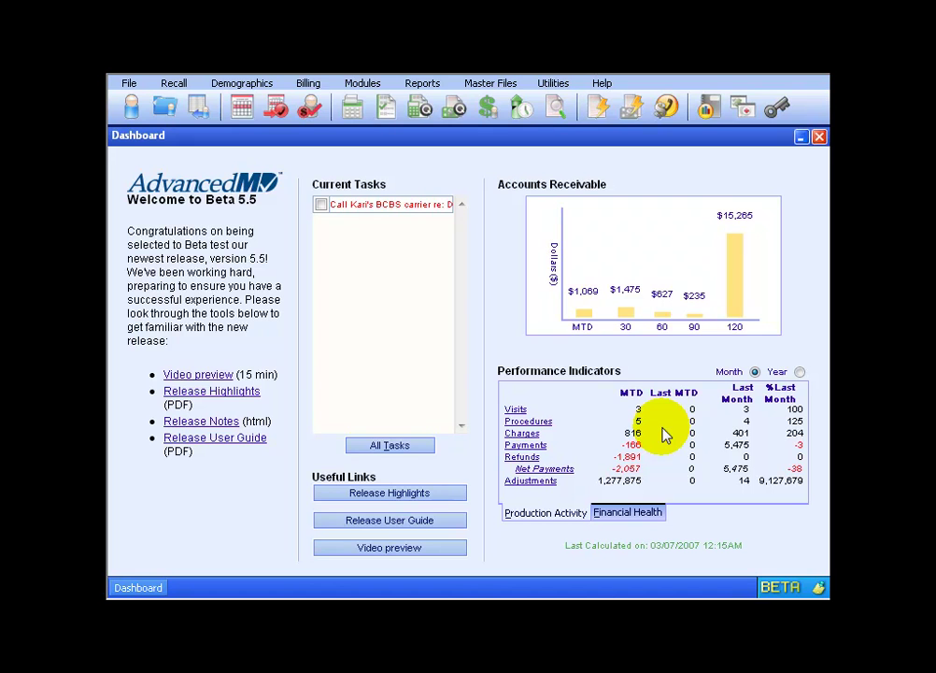
Show Financial Health indicators, then view and close the Unbilled help
click(636, 520)
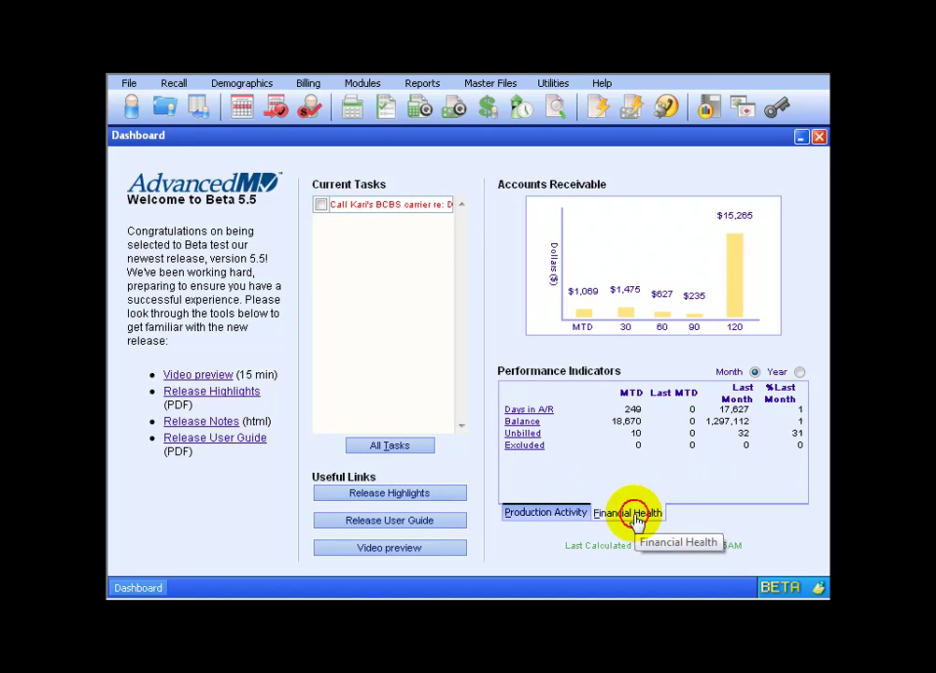
click(536, 435)
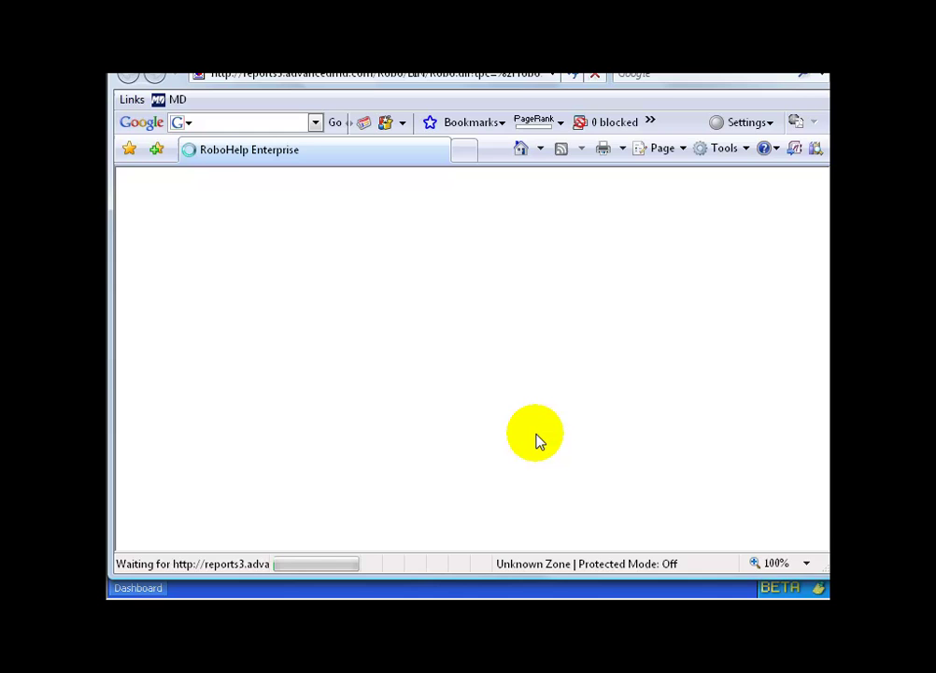
key(alt+F4)
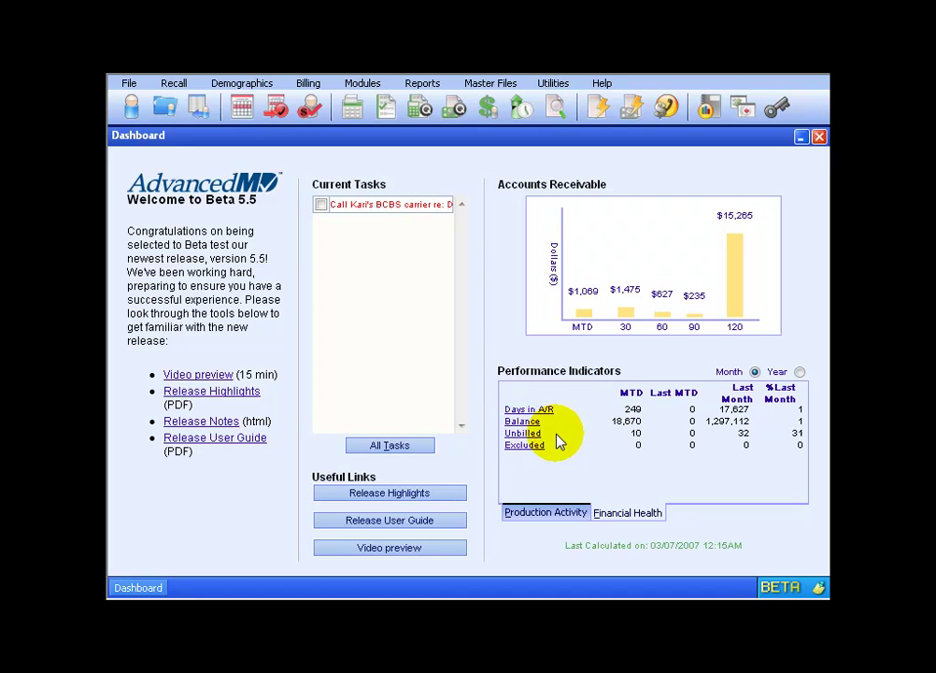
click(557, 110)
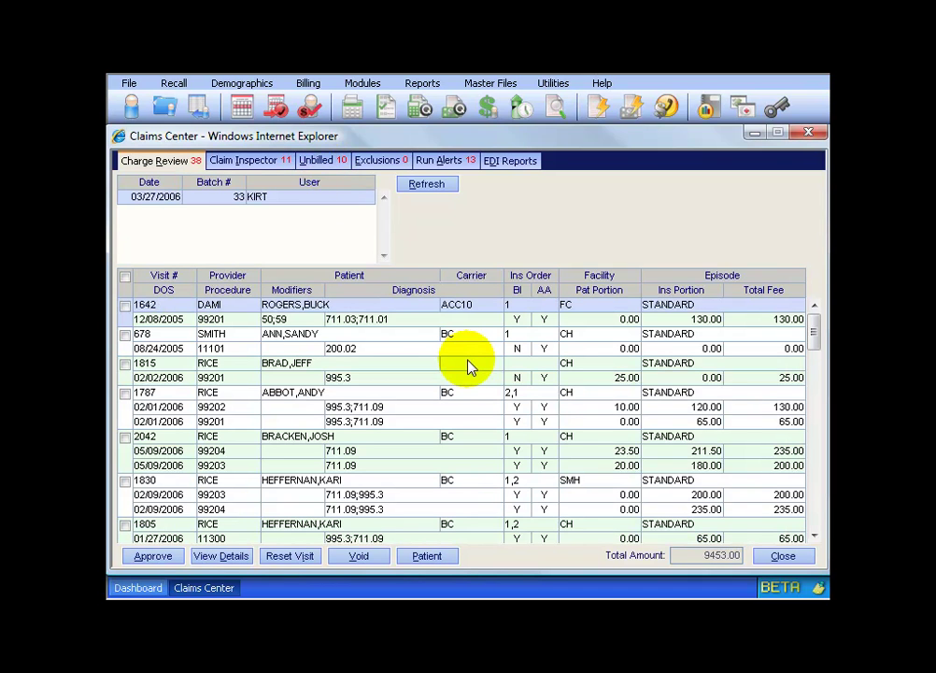
click(331, 166)
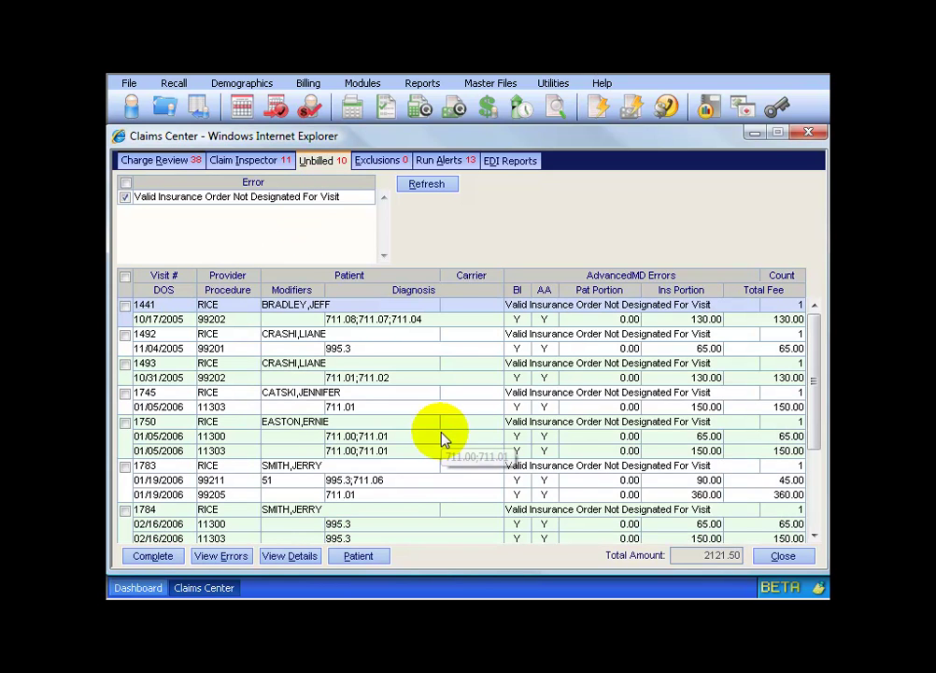
click(807, 133)
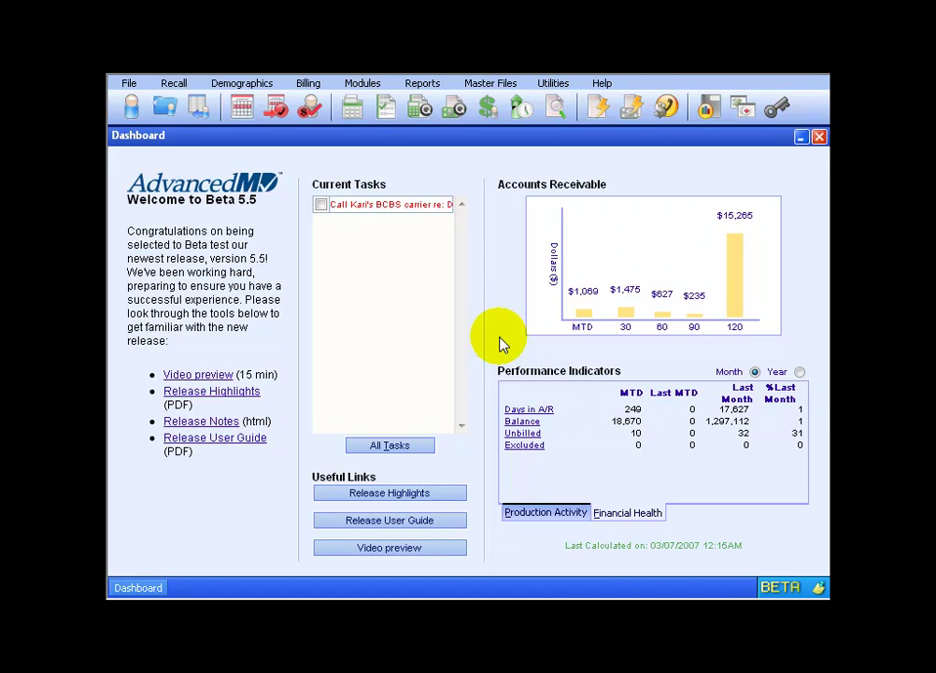
click(559, 84)
click(560, 161)
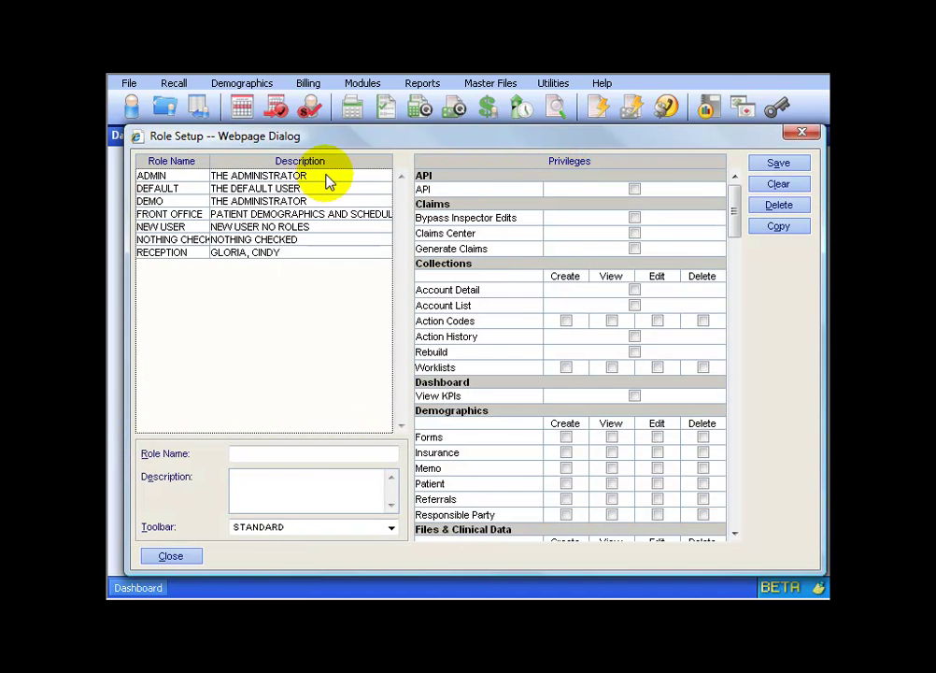
click(312, 177)
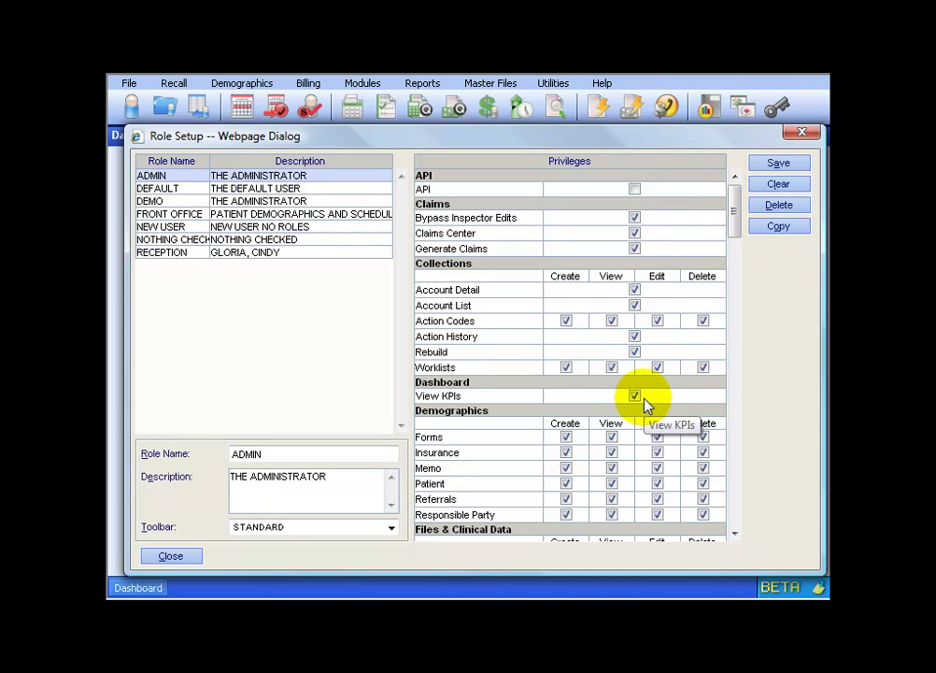
click(803, 134)
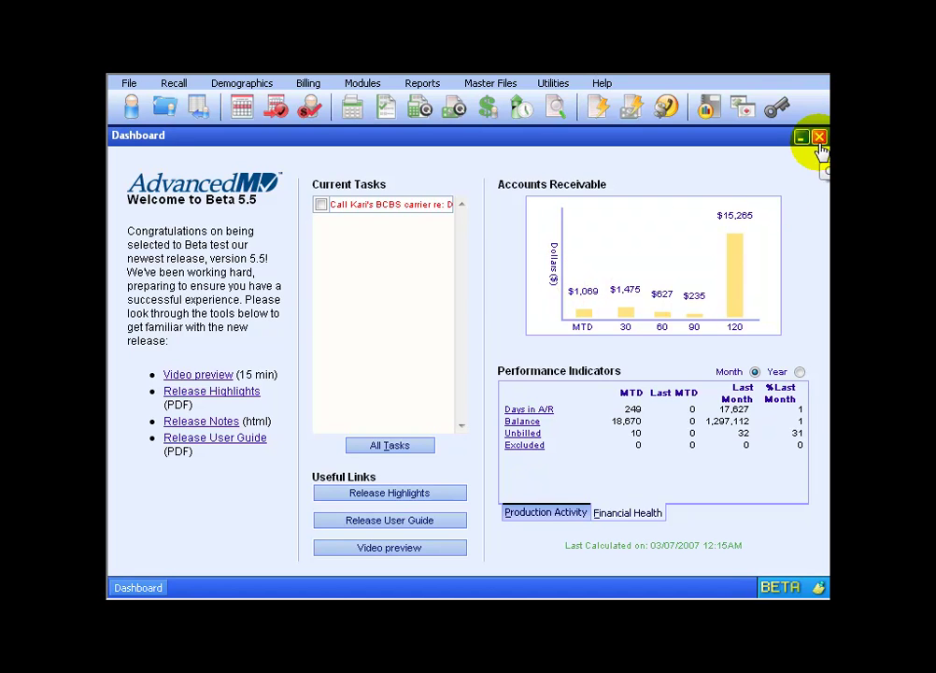
Reload the Dashboard from the File menu
click(126, 84)
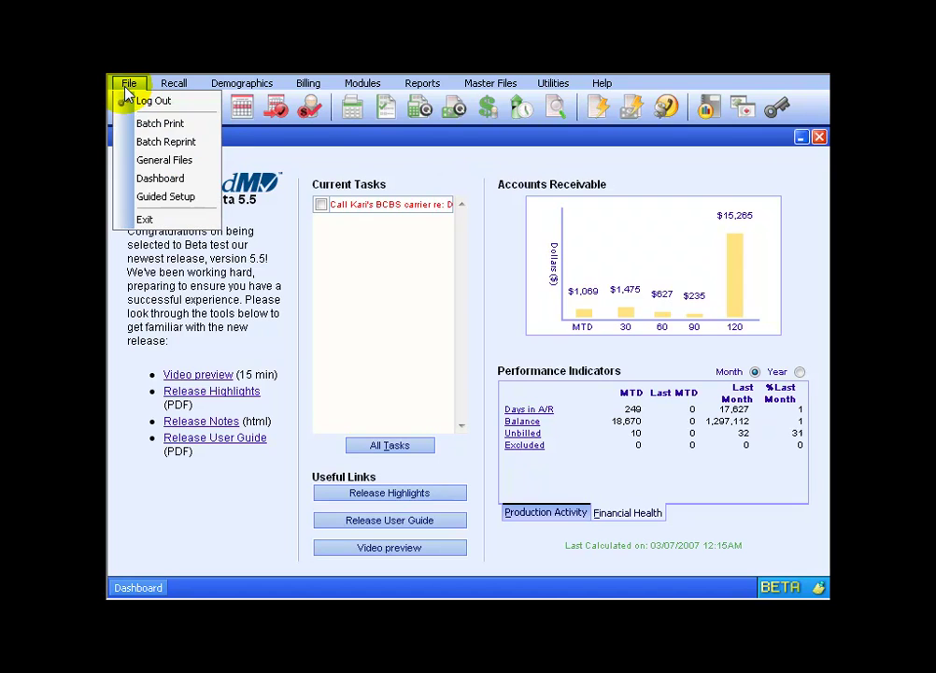
click(133, 186)
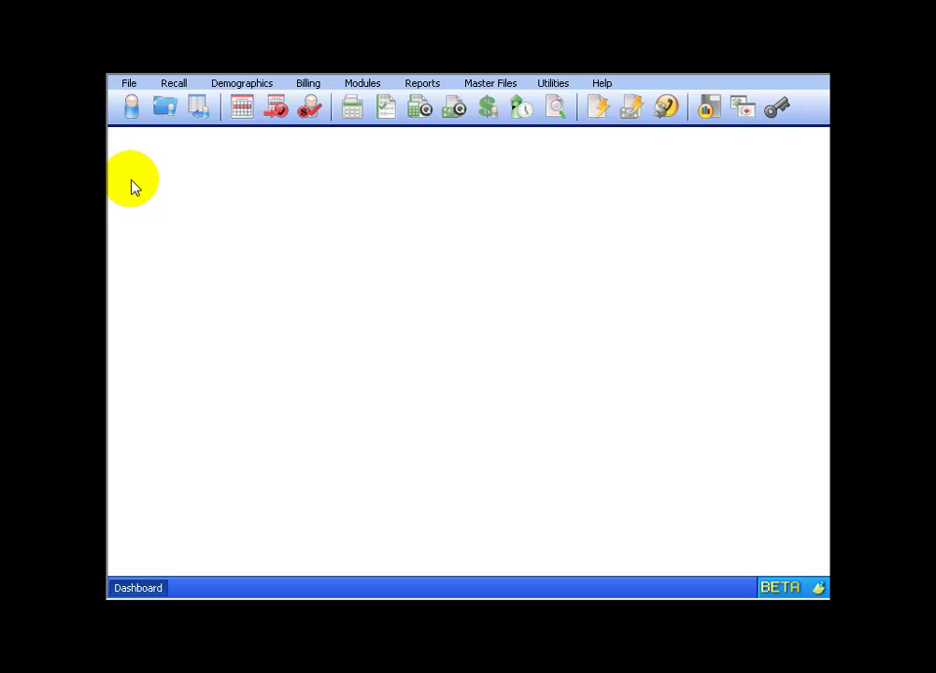